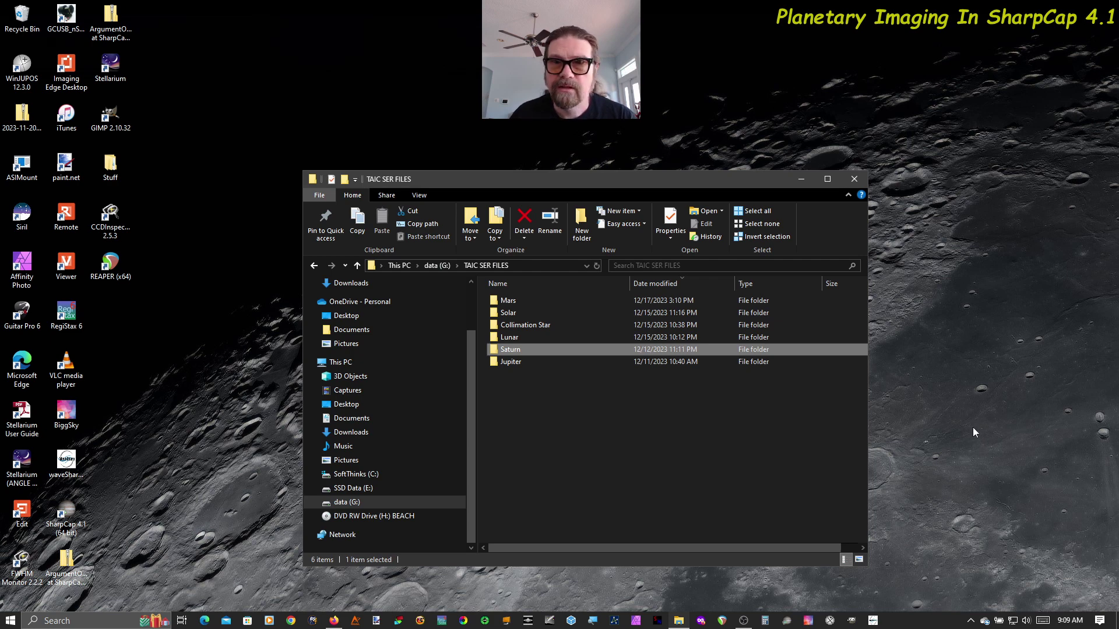
# Launch SharpCap 4.1 from its shortcut while the TAIC SER FILES folder window is open
pyautogui.moveTo(1072, 627)
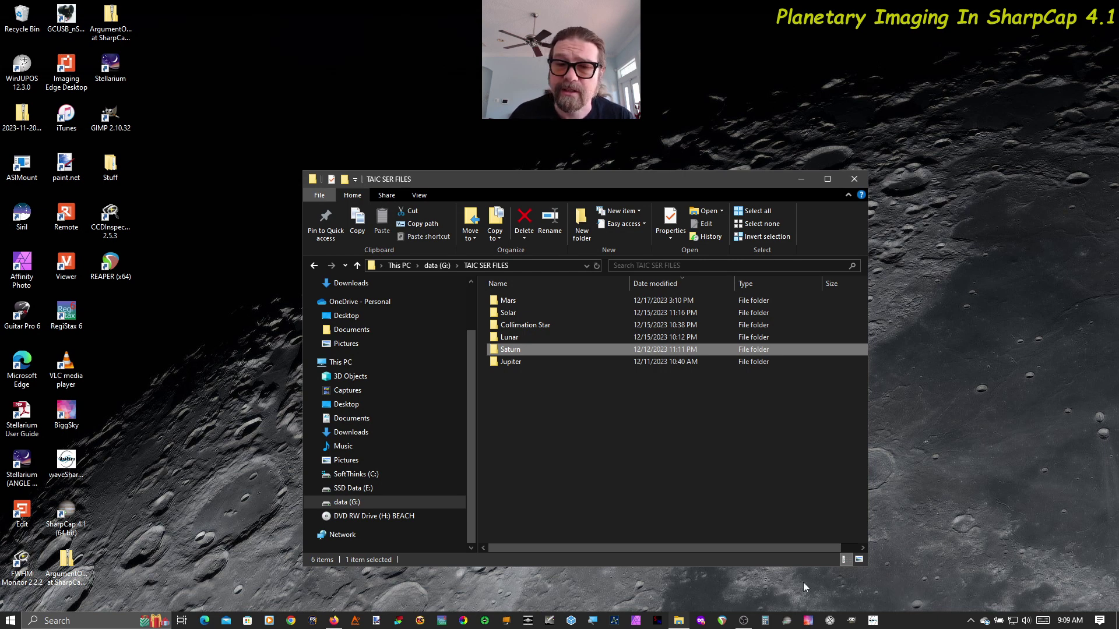
pyautogui.click(788, 622)
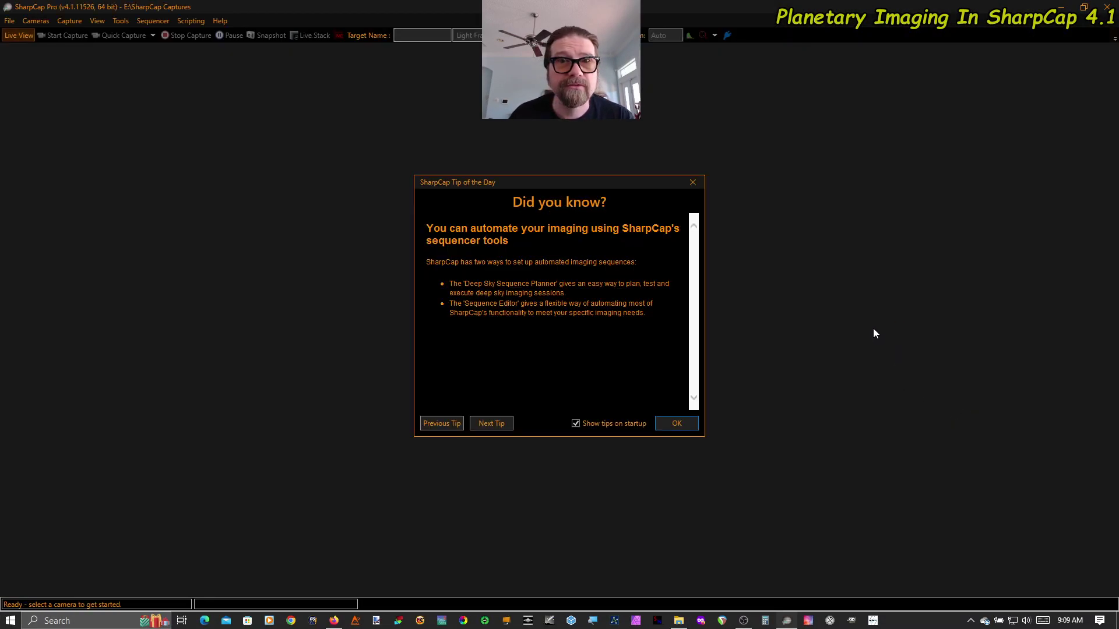
# Dismiss the Tip of the Day and connect Test Camera 2 (High Speed) for a live Jupiter preview
pyautogui.click(676, 423)
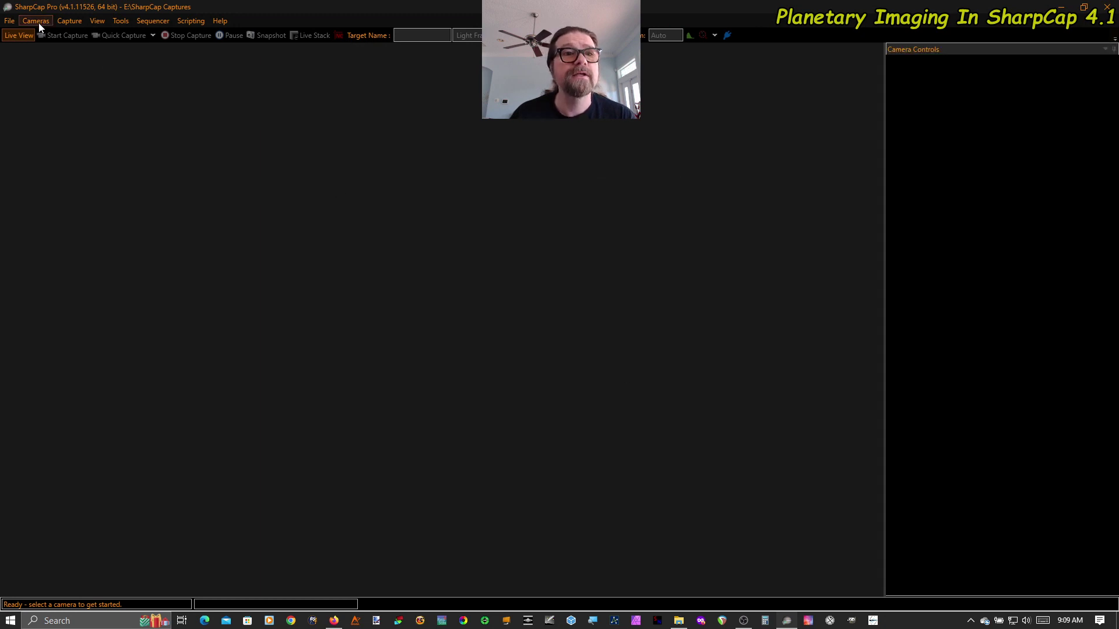
pyautogui.click(38, 23)
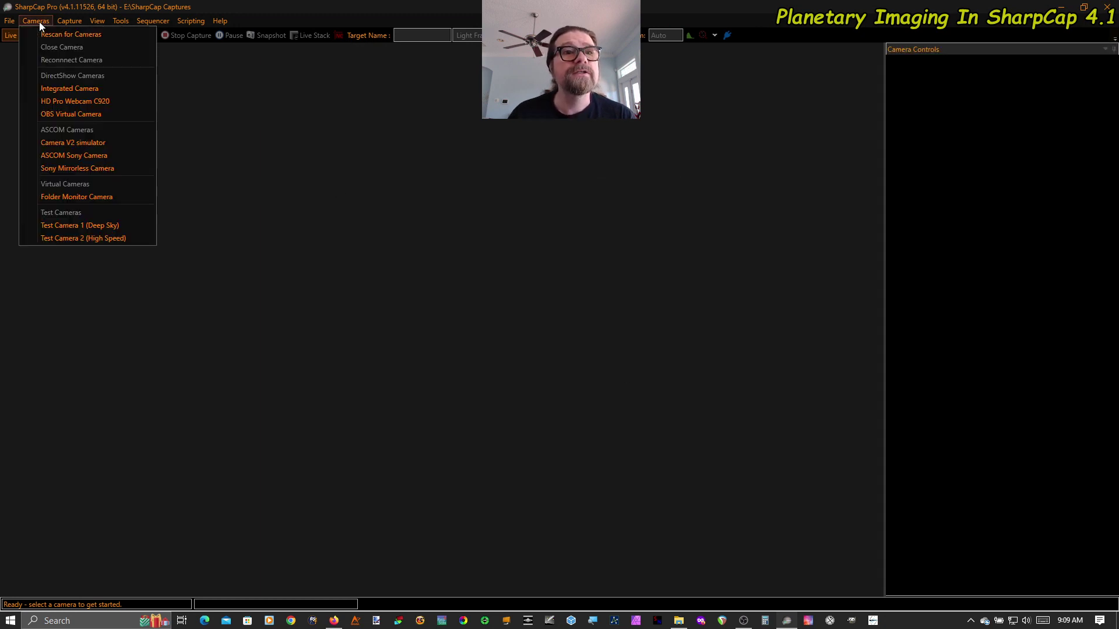
pyautogui.click(112, 240)
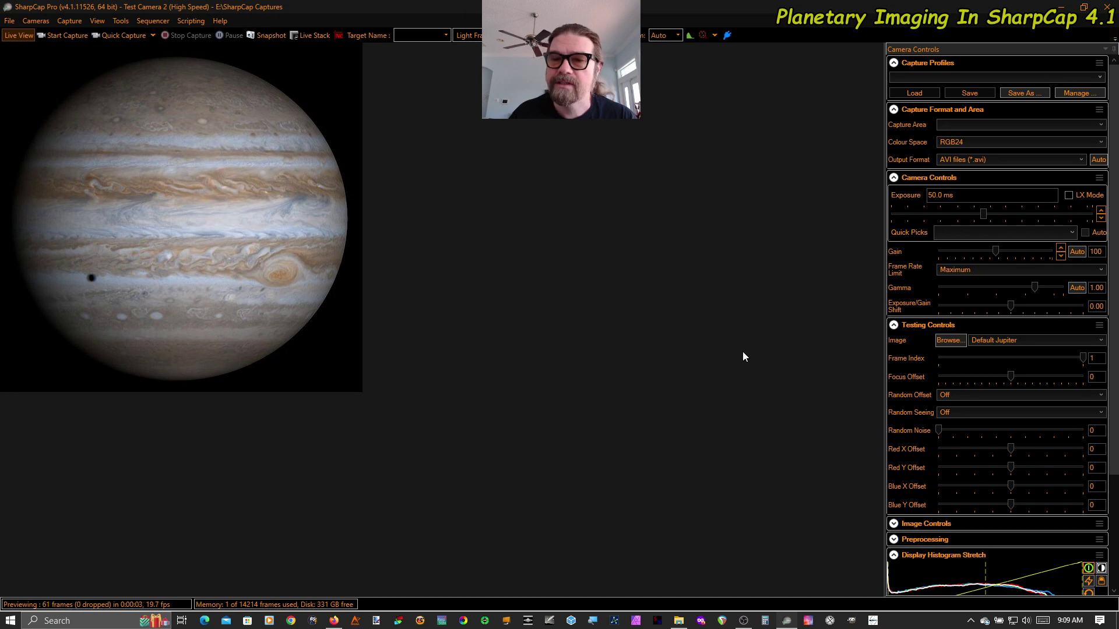
pyautogui.click(956, 345)
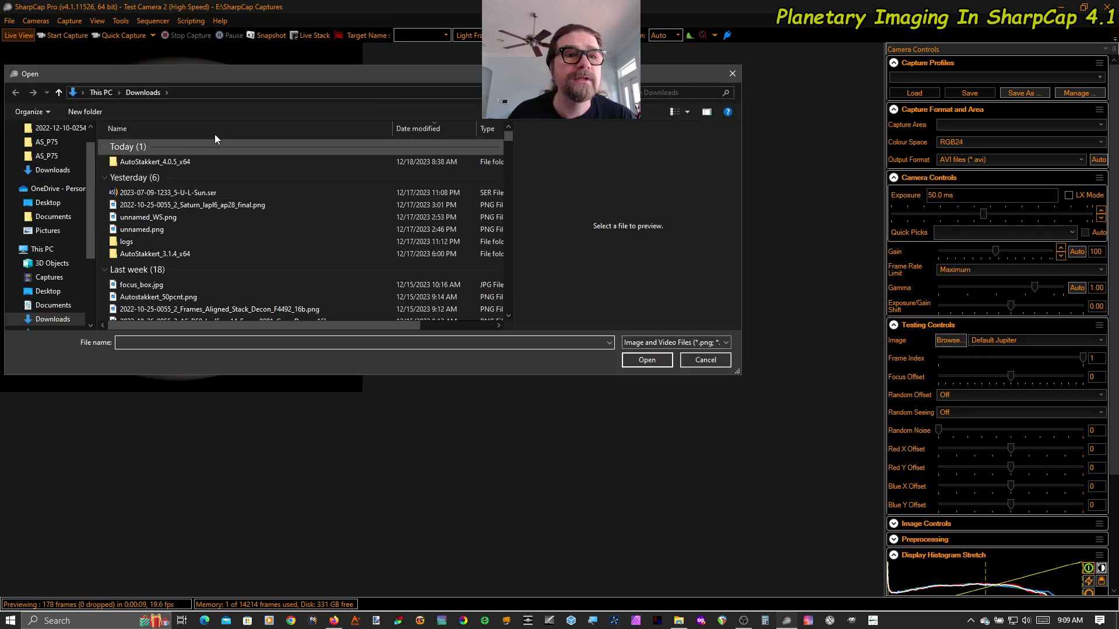
pyautogui.click(213, 195)
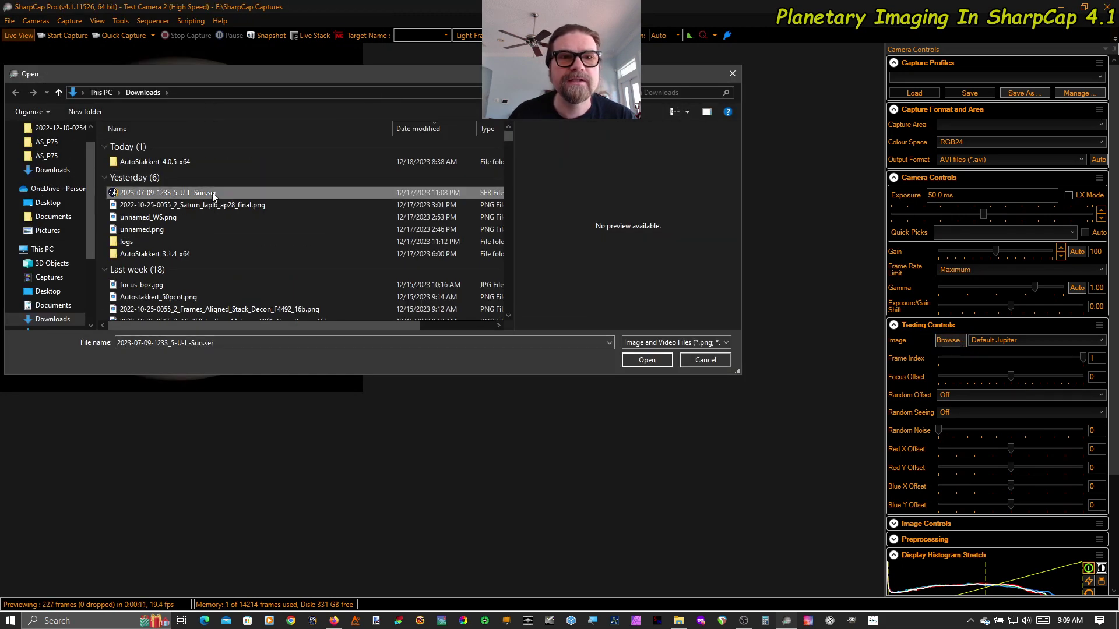
pyautogui.click(647, 360)
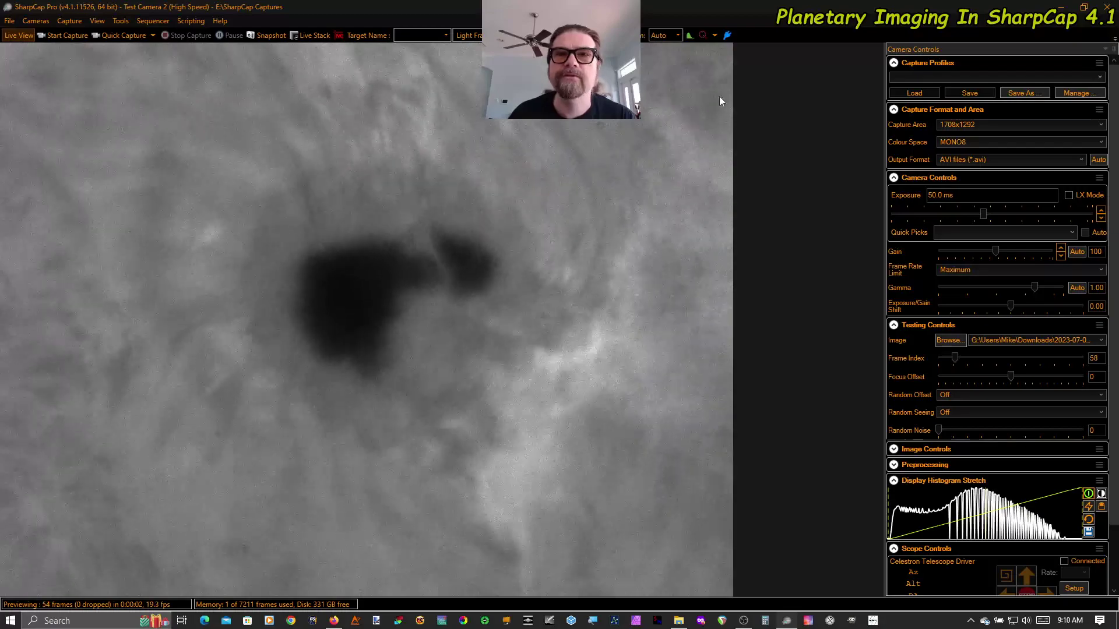
pyautogui.click(676, 34)
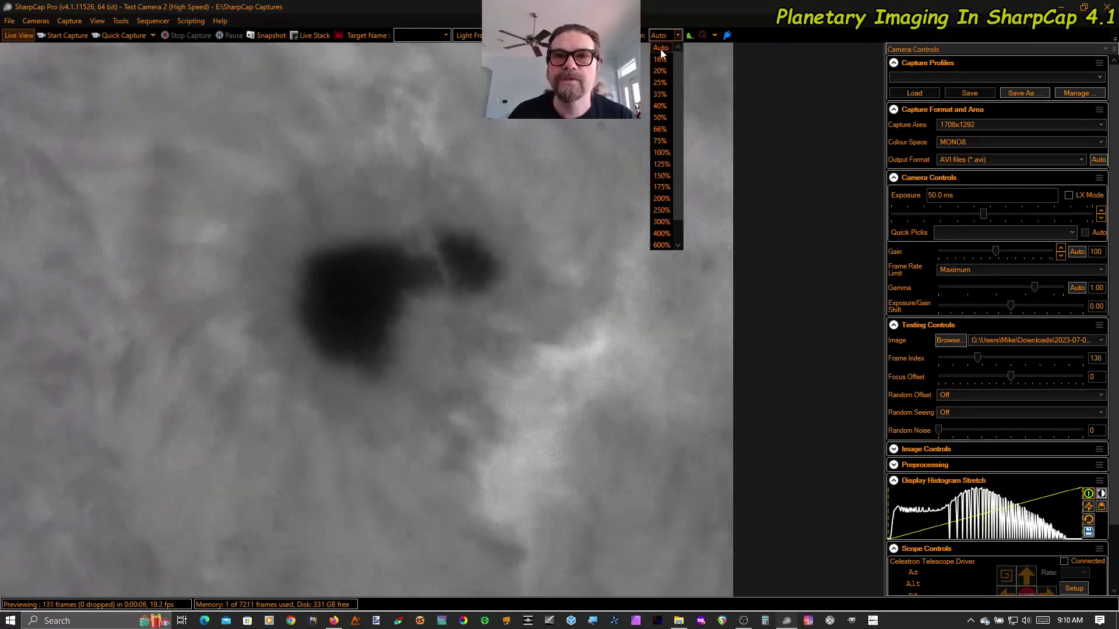
pyautogui.click(660, 49)
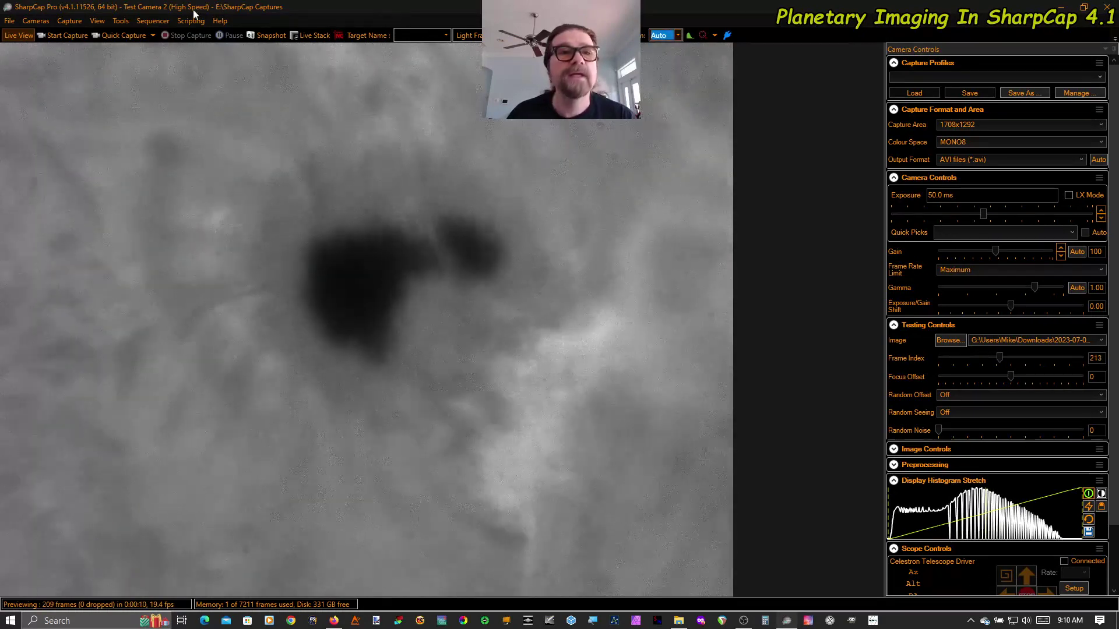
# Start Live Planetary Stacking/Enhancement and look over the Stabilization/Alignment settings
pyautogui.click(120, 20)
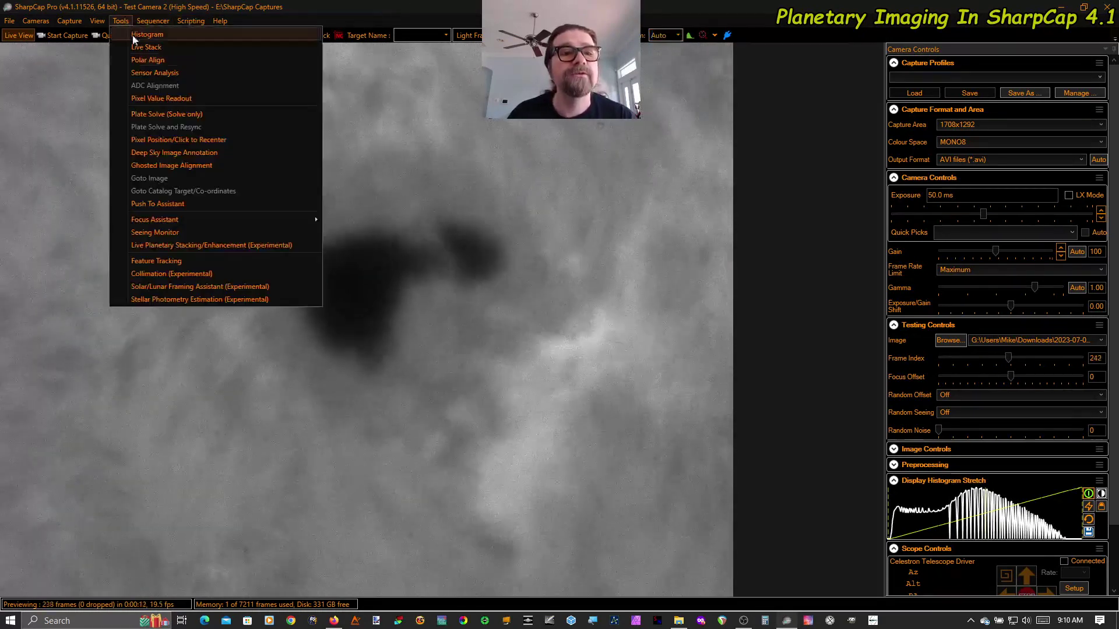
pyautogui.click(204, 245)
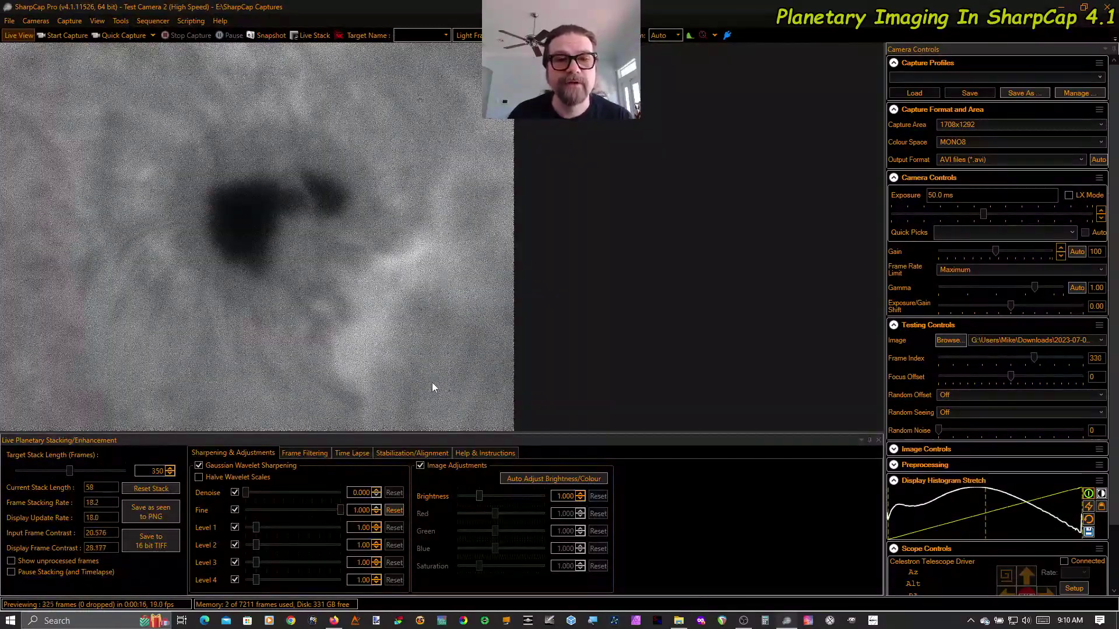
pyautogui.click(408, 453)
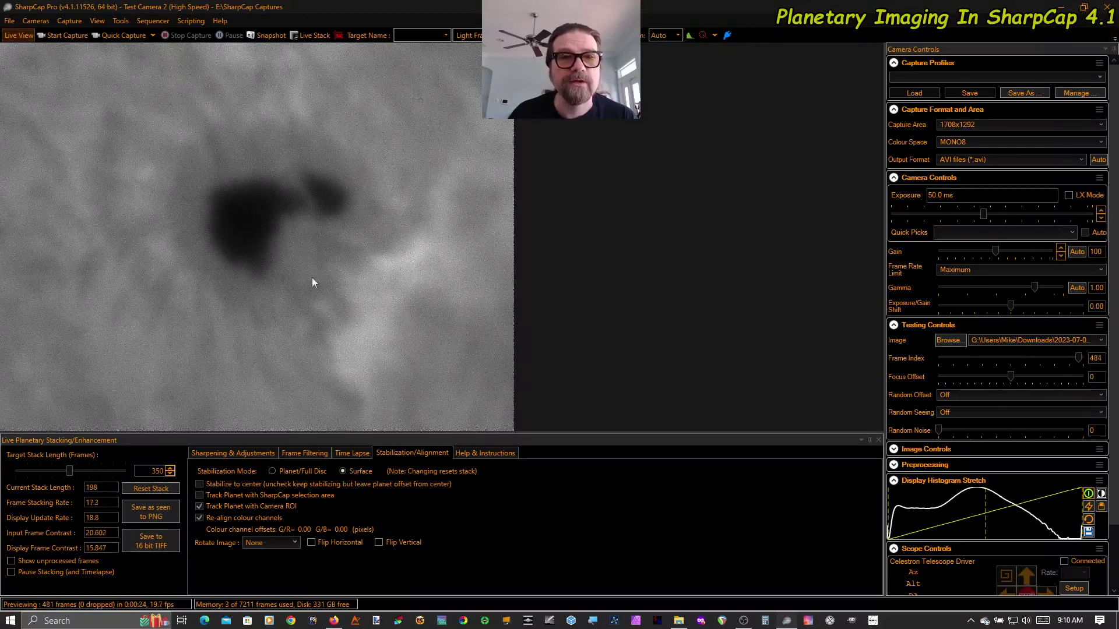
pyautogui.click(251, 452)
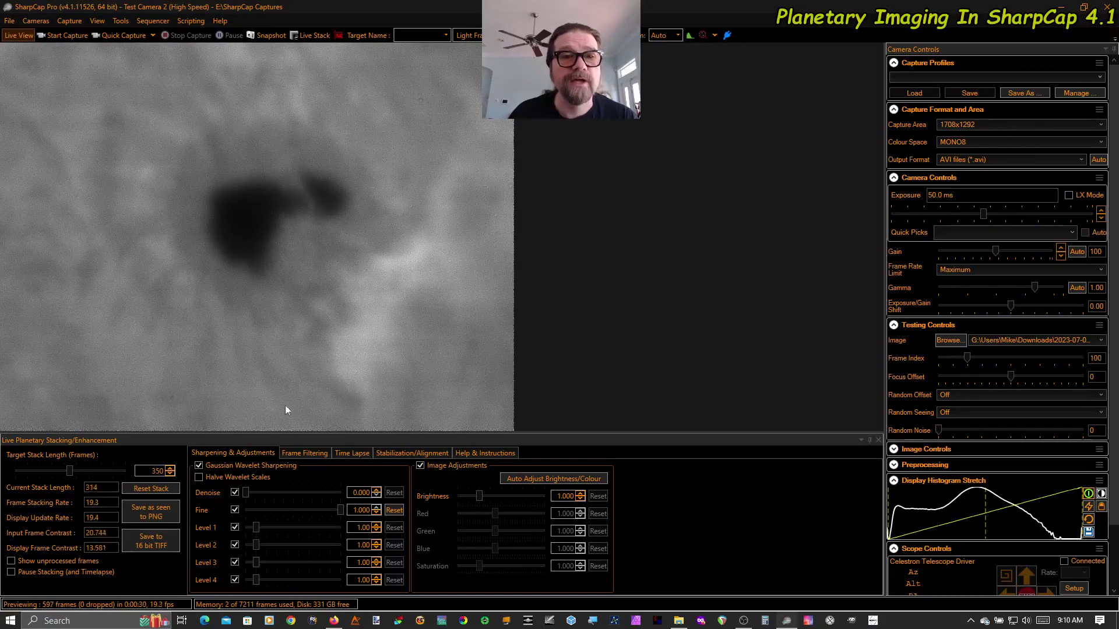
# Compare against unprocessed frames, then raise Level 1 wavelet sharpening to 3.66
pyautogui.click(14, 562)
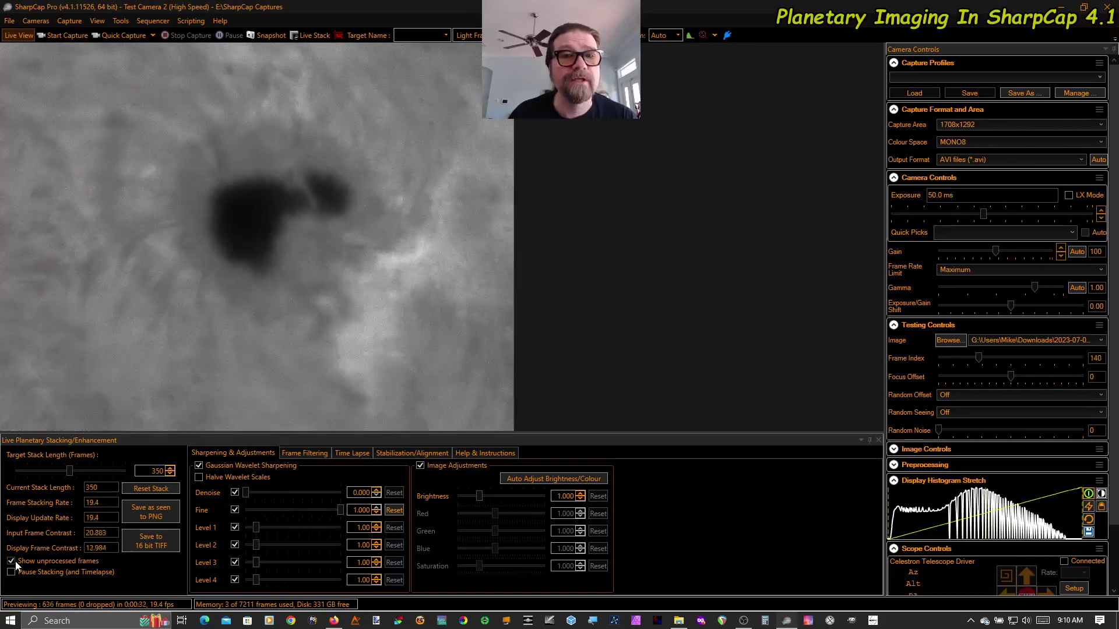
pyautogui.click(15, 563)
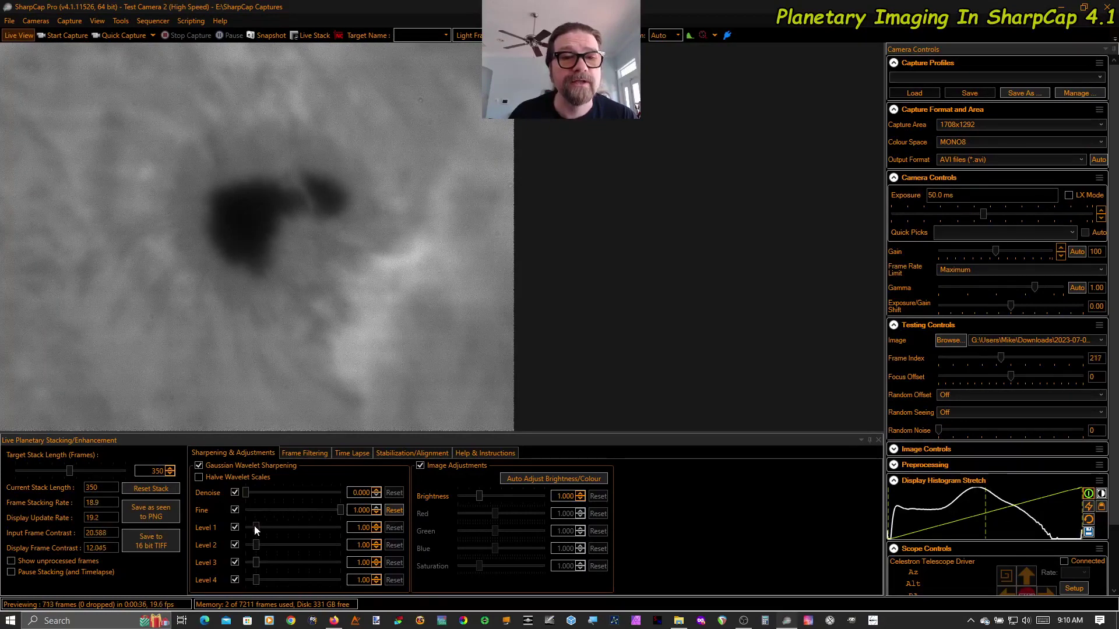
pyautogui.moveTo(255, 525); pyautogui.dragTo(274, 527)
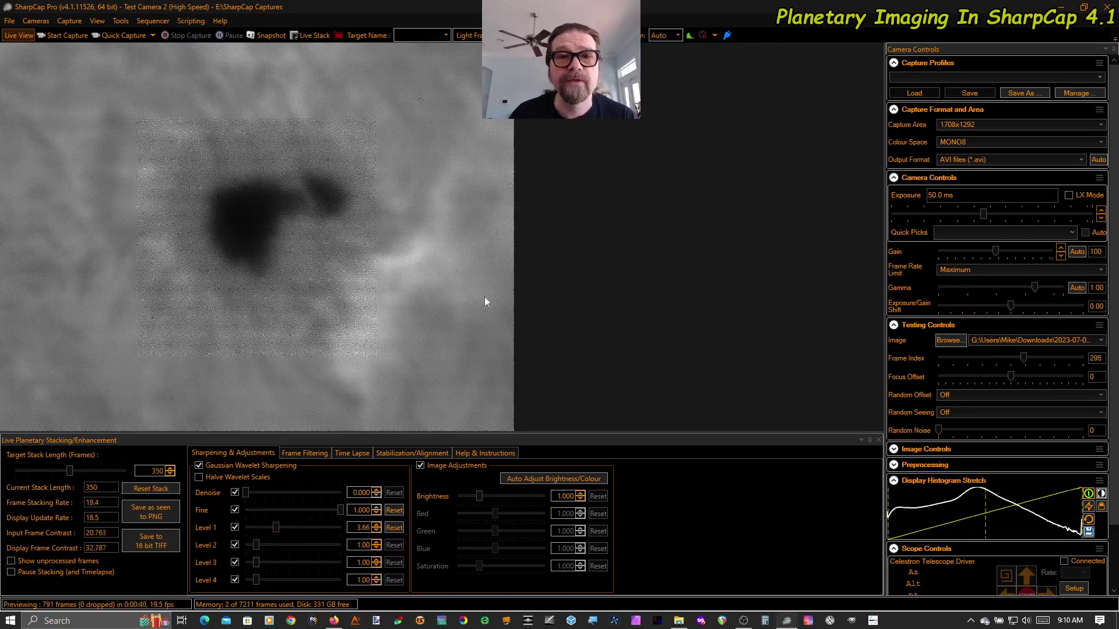
# Show the stack at 100% zoom, set Denoise to 1.000, and keep the 1708x1292 capture area
pyautogui.click(678, 36)
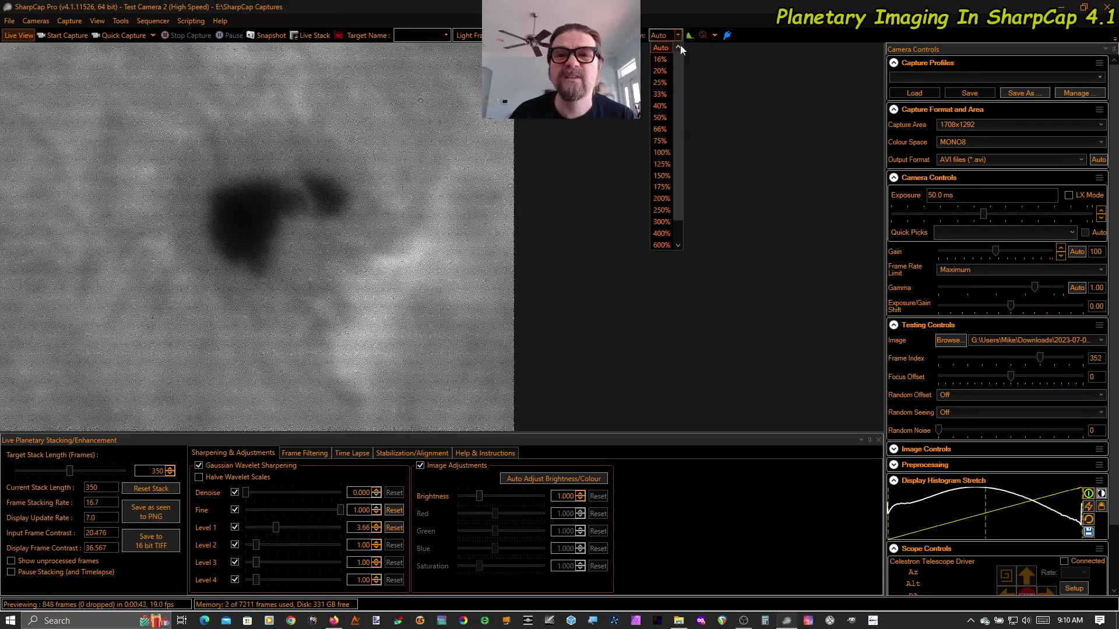
pyautogui.click(663, 152)
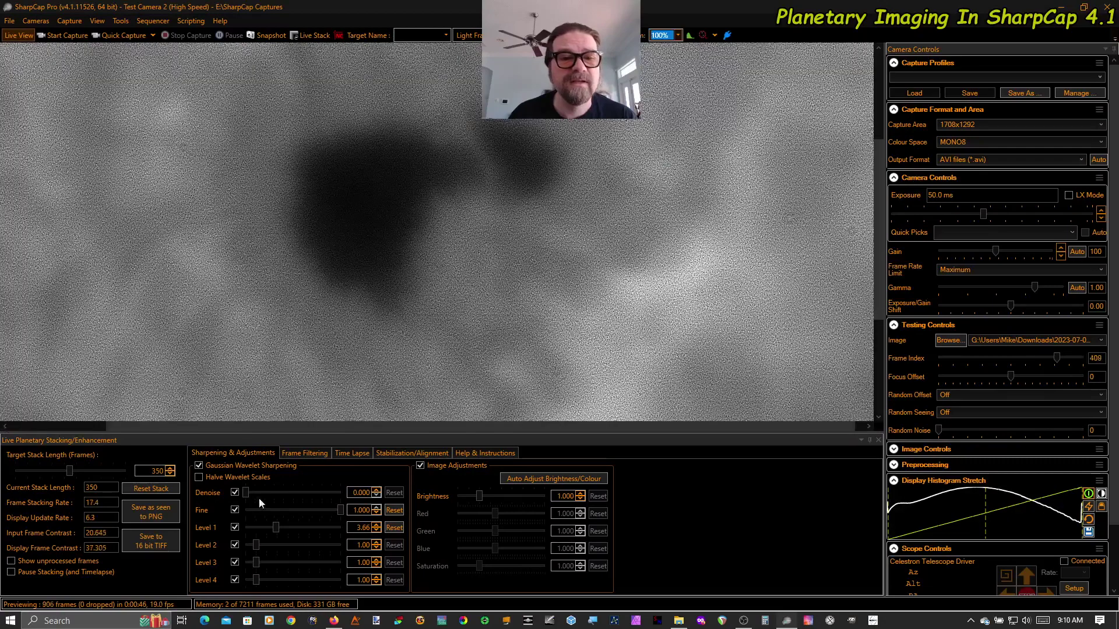
pyautogui.moveTo(247, 494); pyautogui.dragTo(346, 513)
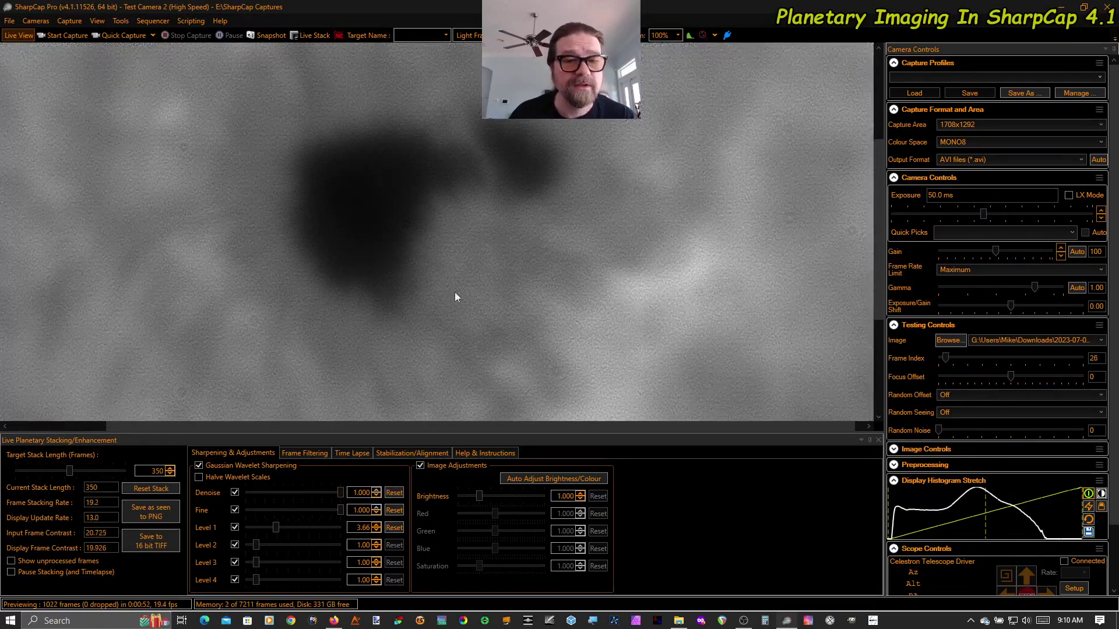
pyautogui.click(1097, 125)
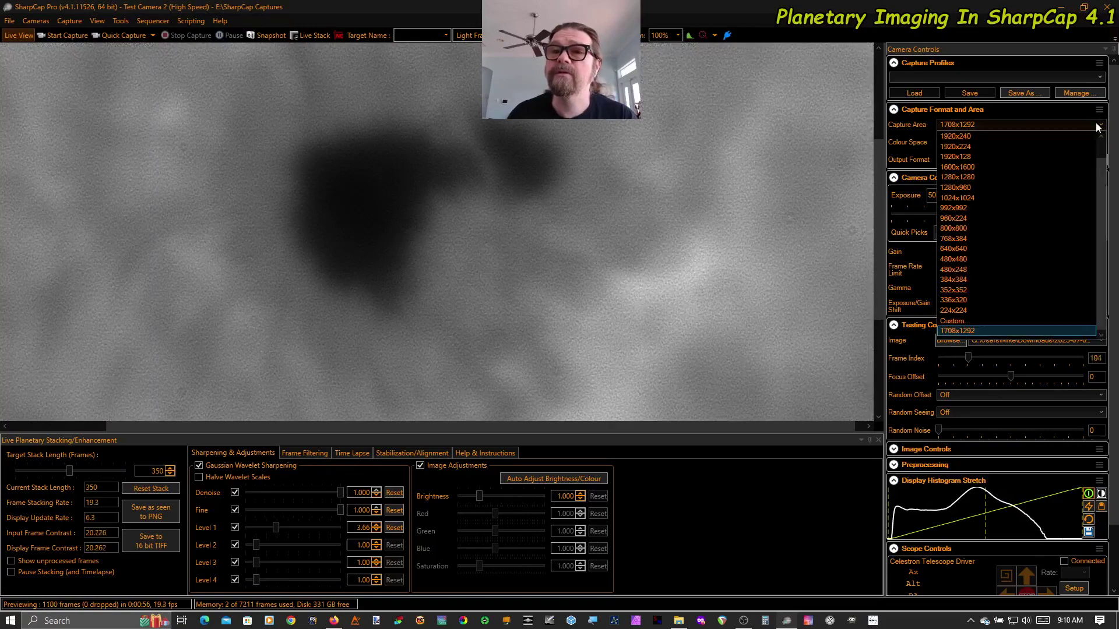
pyautogui.click(979, 124)
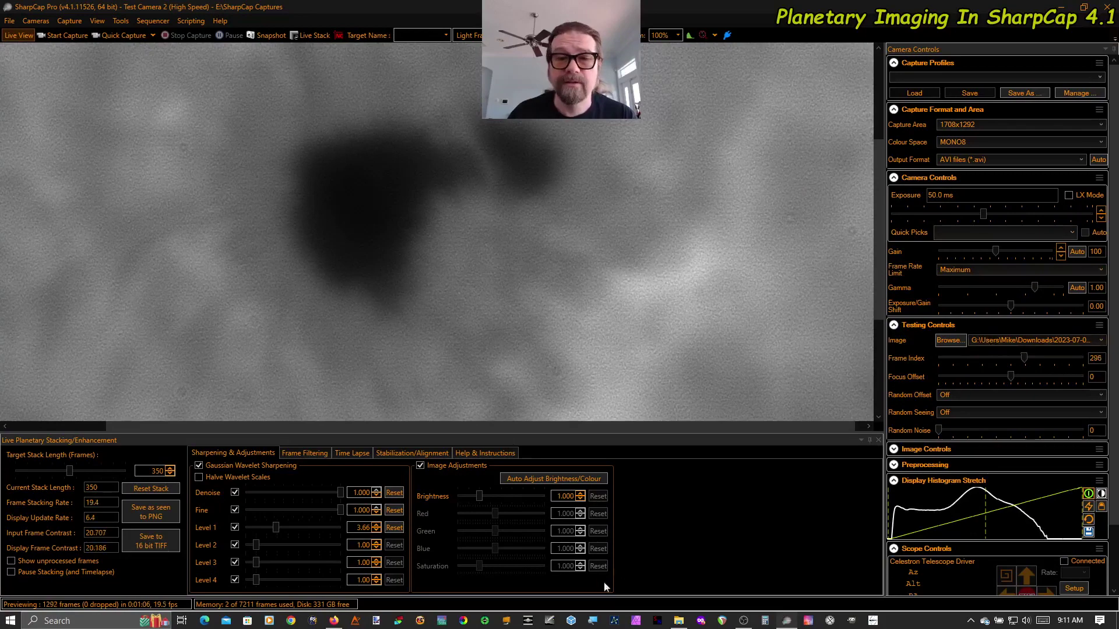
# Open TAIC SER FILES > Solar > Sunspot and drag 14_27_42.ser onto SharpCap's test Image field
pyautogui.click(678, 621)
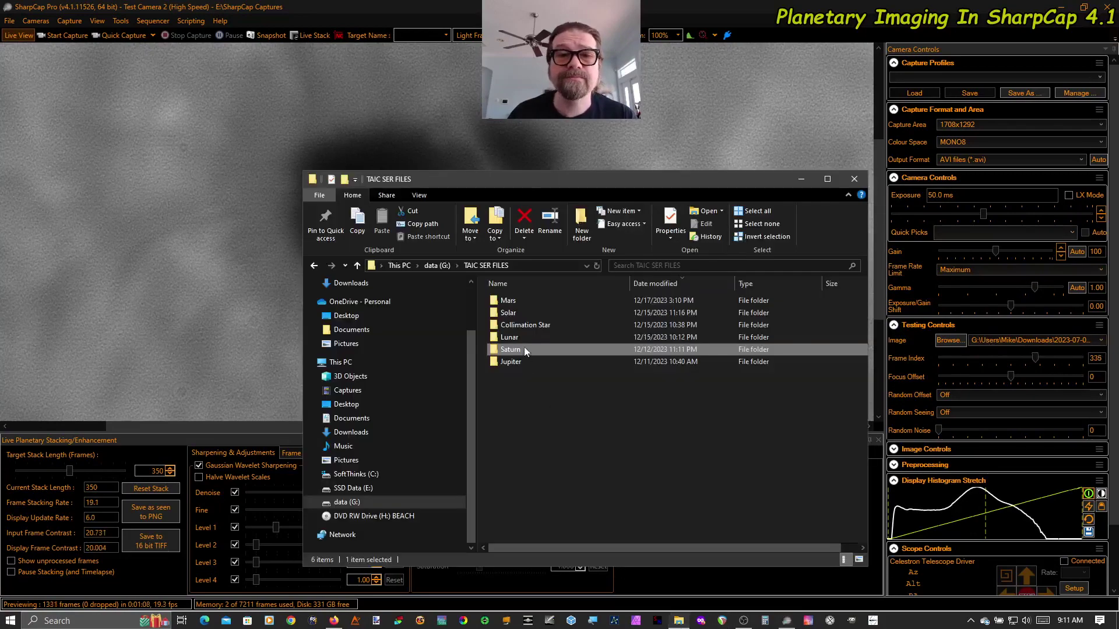
pyautogui.doubleClick(518, 311)
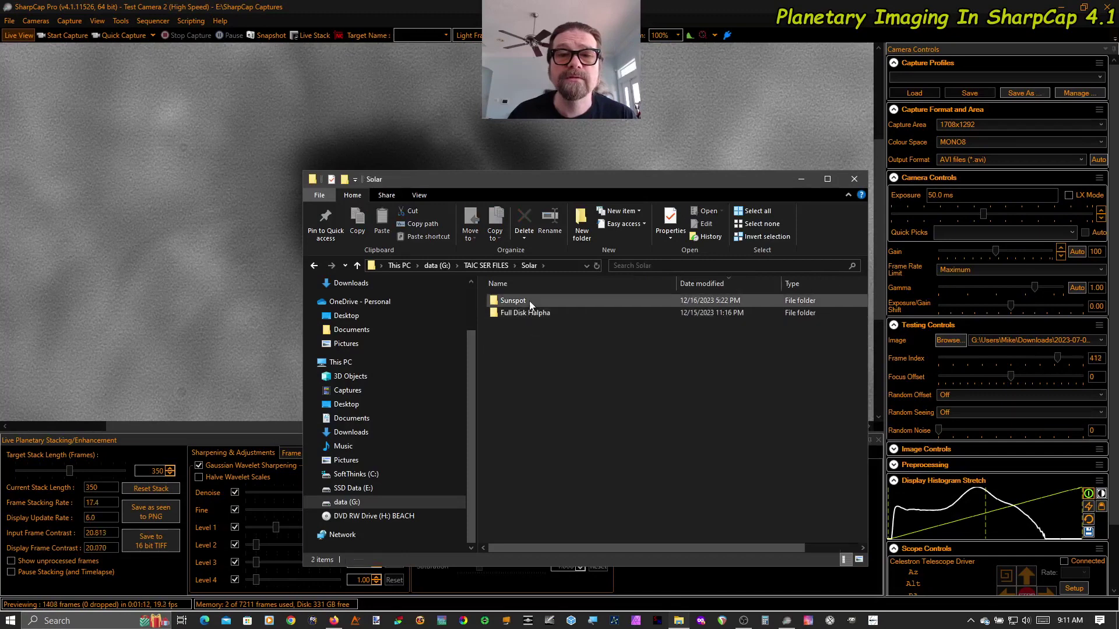
pyautogui.doubleClick(529, 301)
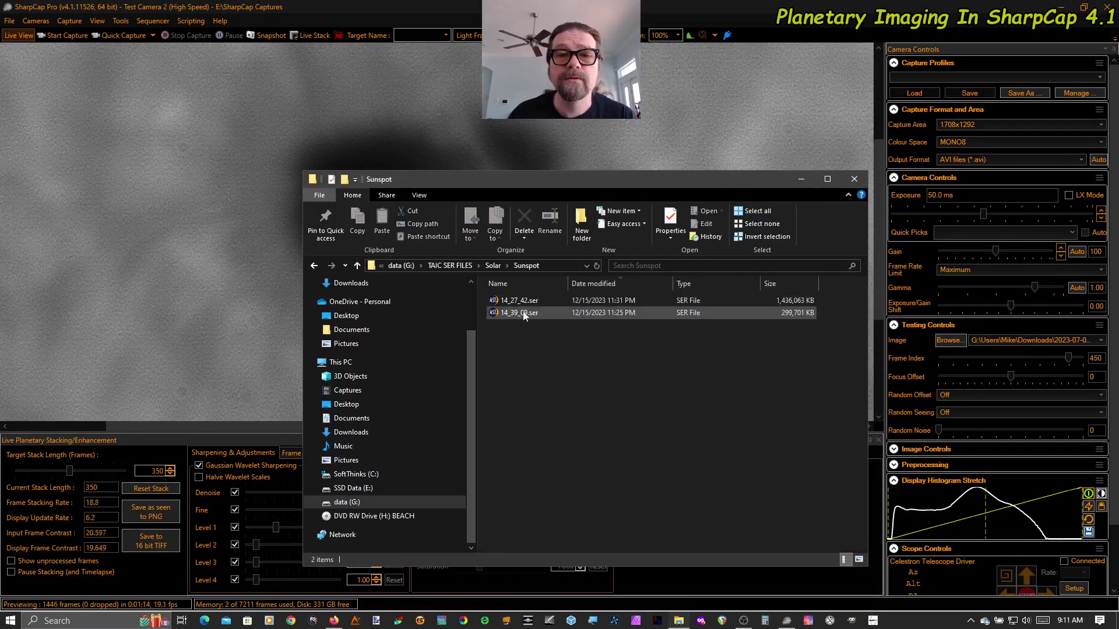
pyautogui.moveTo(523, 306); pyautogui.dragTo(1001, 341)
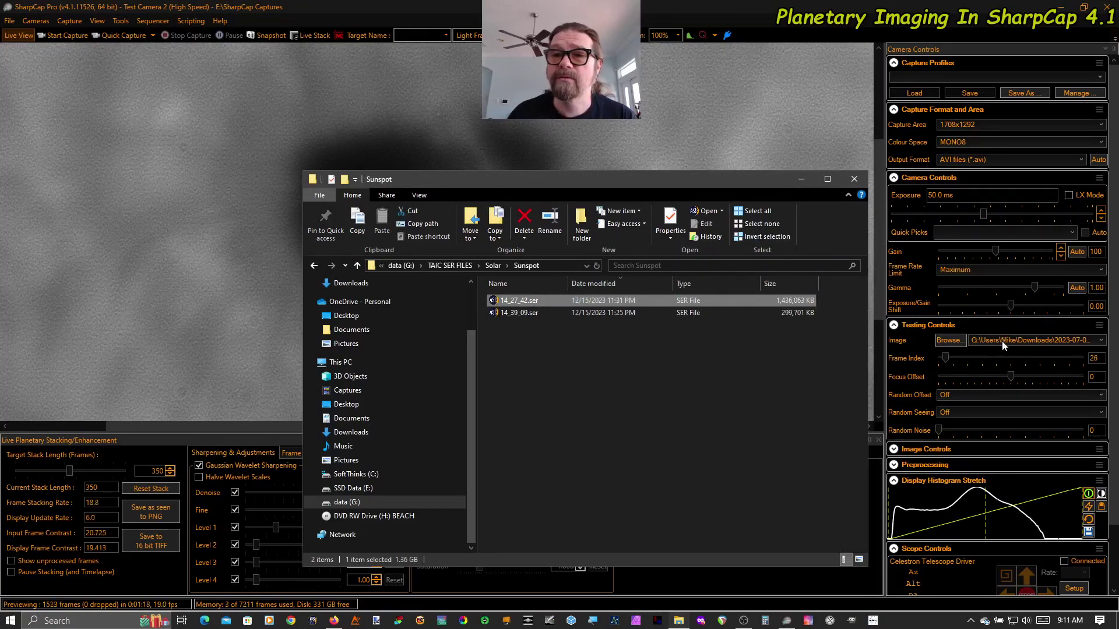
# Minimize Explorer and compare the 14_27_42.ser stack against its unprocessed frames
pyautogui.click(800, 179)
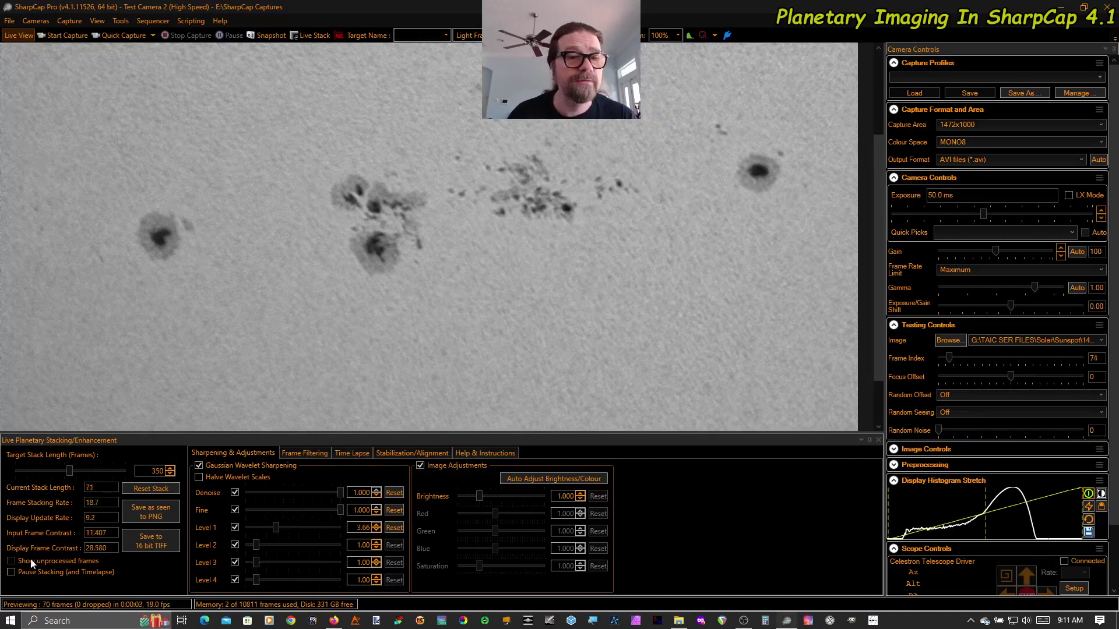
pyautogui.click(11, 562)
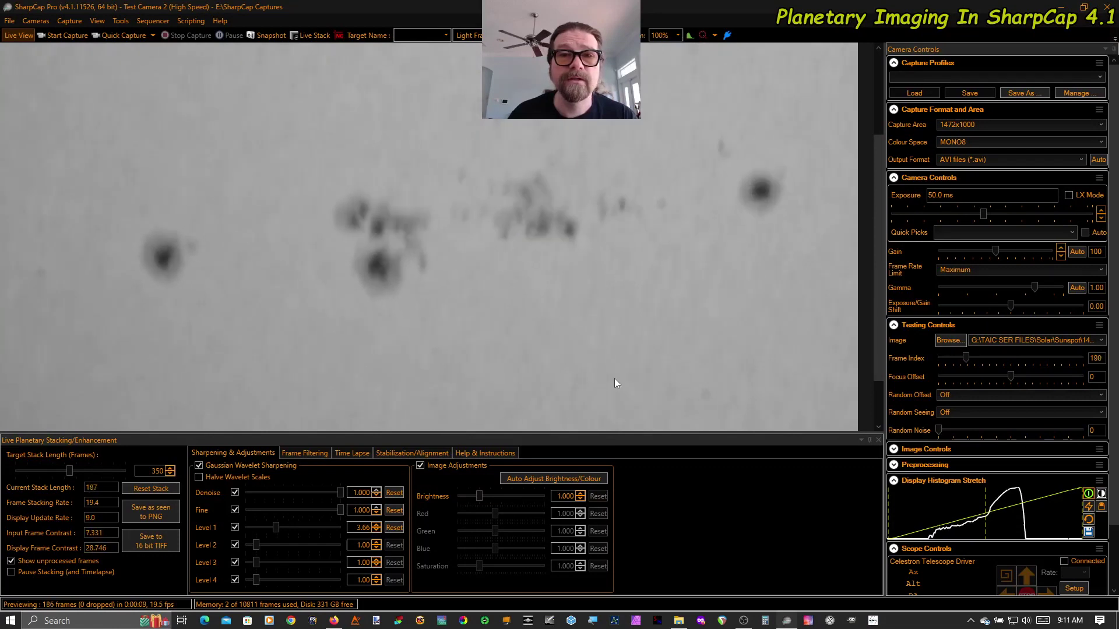
pyautogui.click(11, 562)
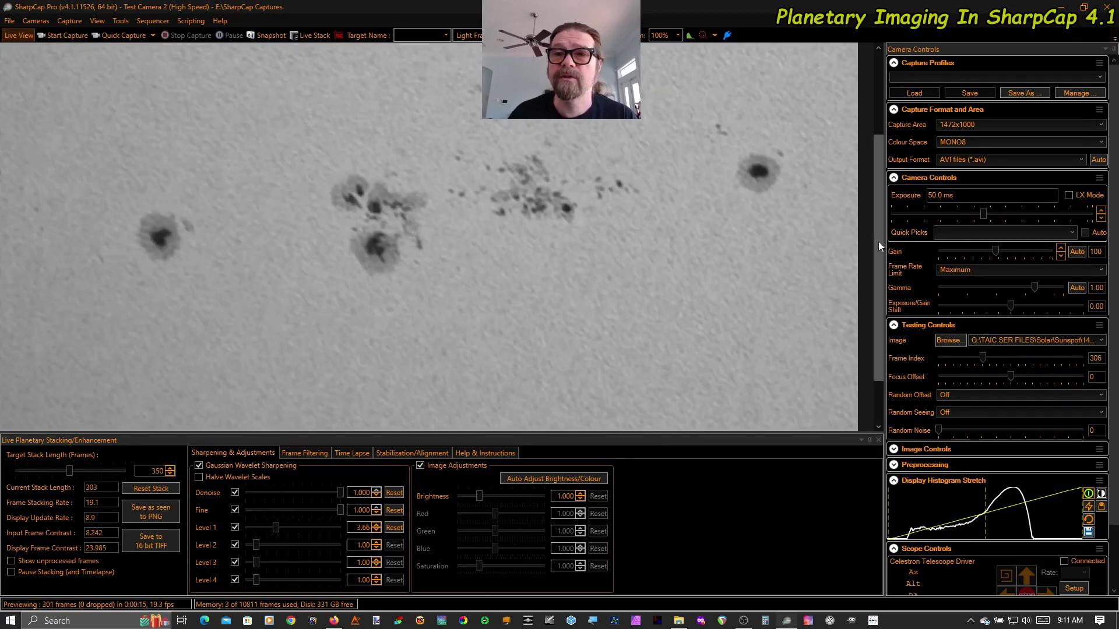
# Stretch the display histogram: raise the black point, lower the white point, shift the midpoint
pyautogui.moveTo(876, 244); pyautogui.dragTo(885, 201)
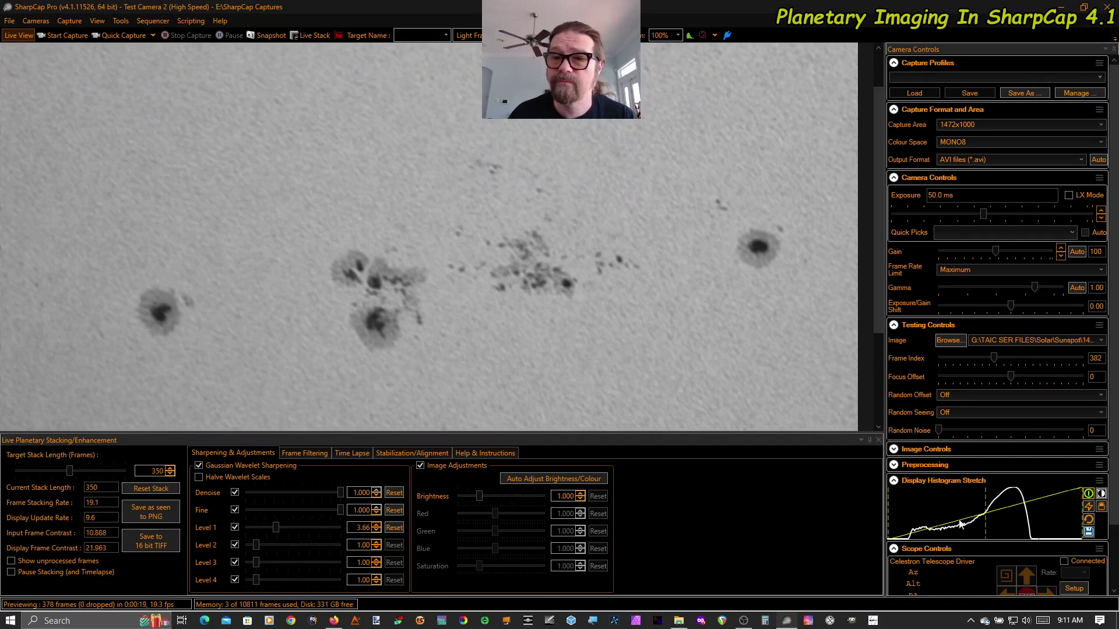
pyautogui.moveTo(890, 518); pyautogui.dragTo(905, 517)
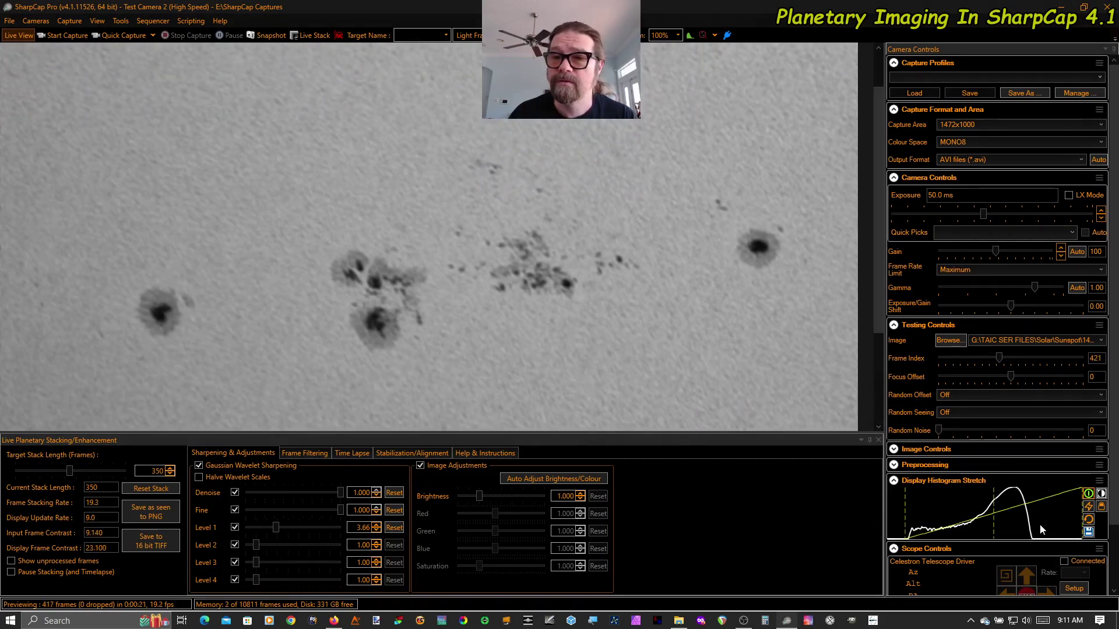
pyautogui.moveTo(1087, 516); pyautogui.dragTo(1039, 516)
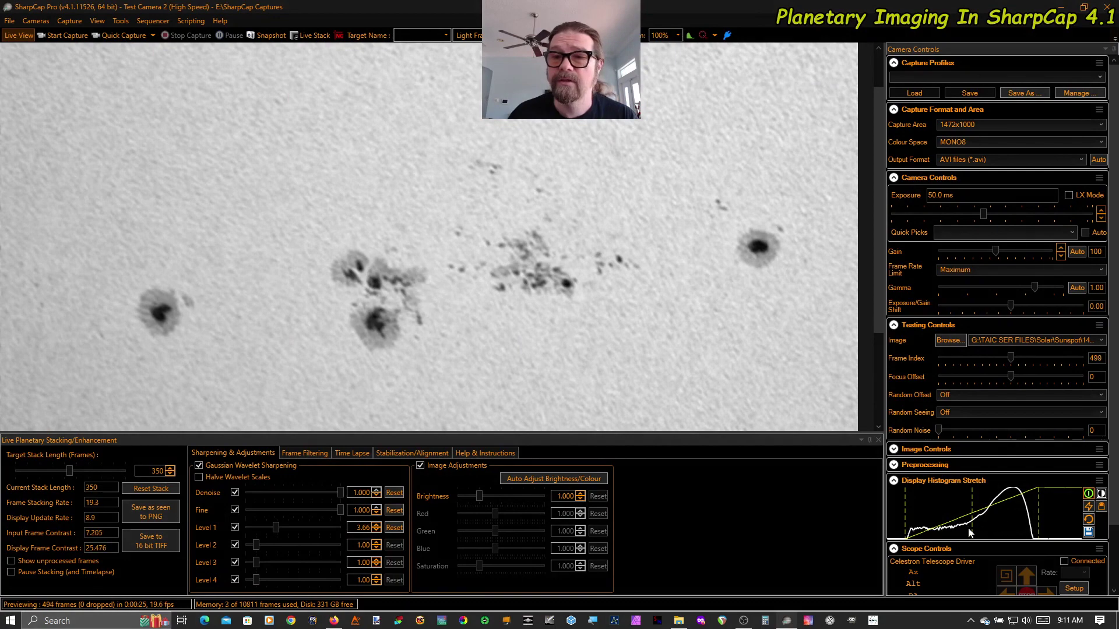
pyautogui.moveTo(972, 526); pyautogui.dragTo(989, 526)
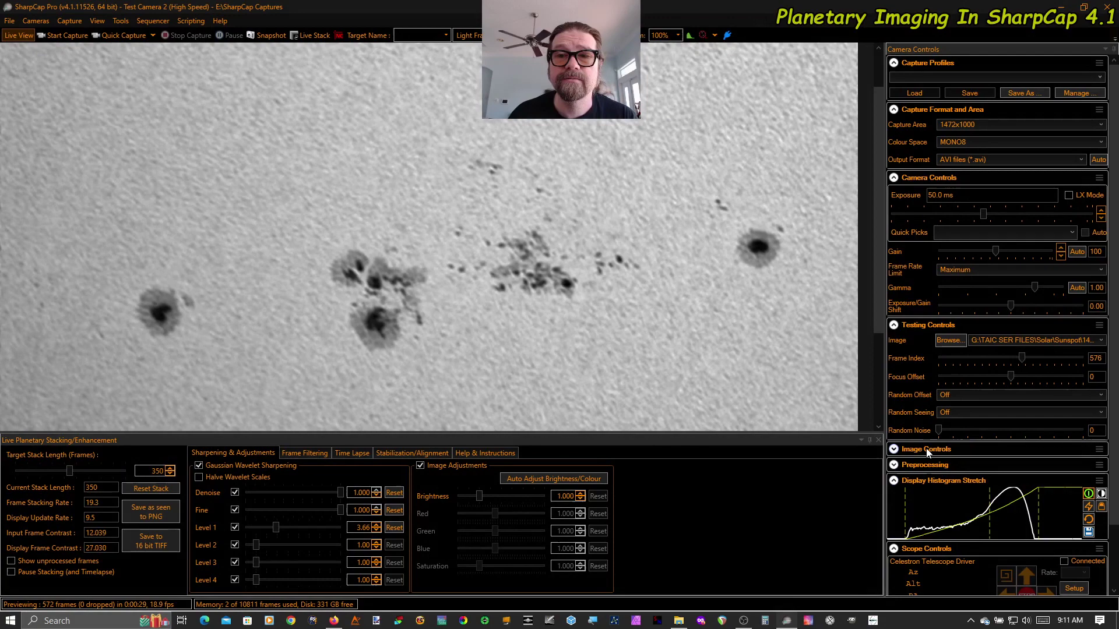
# Save a stretched PNG snapshot, then load 14_39_09.ser as the test recording and minimize Explorer
pyautogui.click(155, 521)
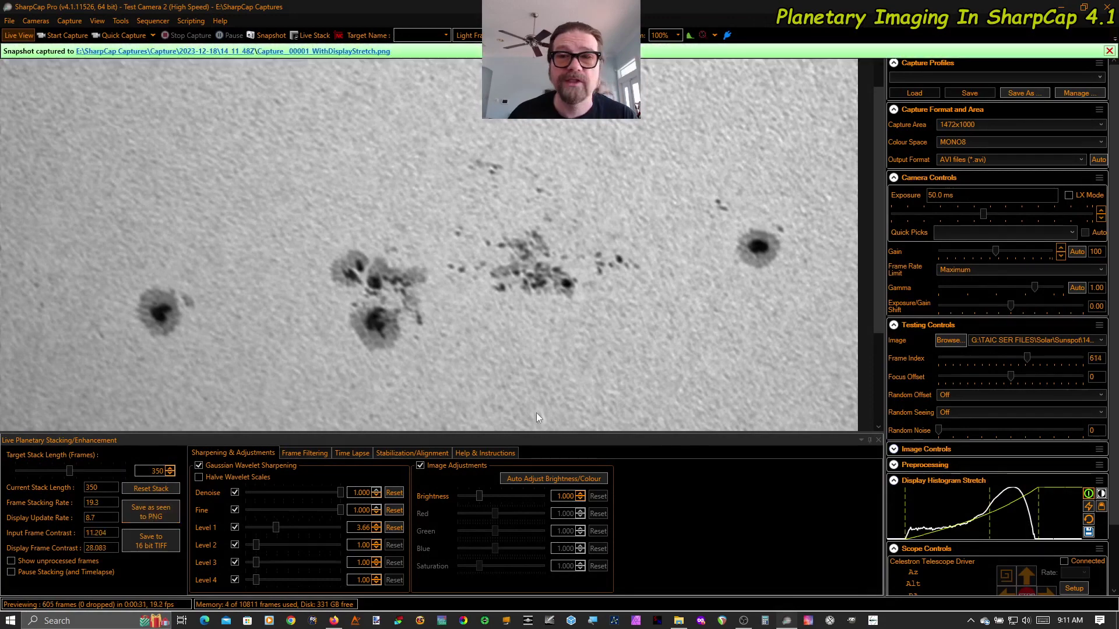
pyautogui.click(679, 621)
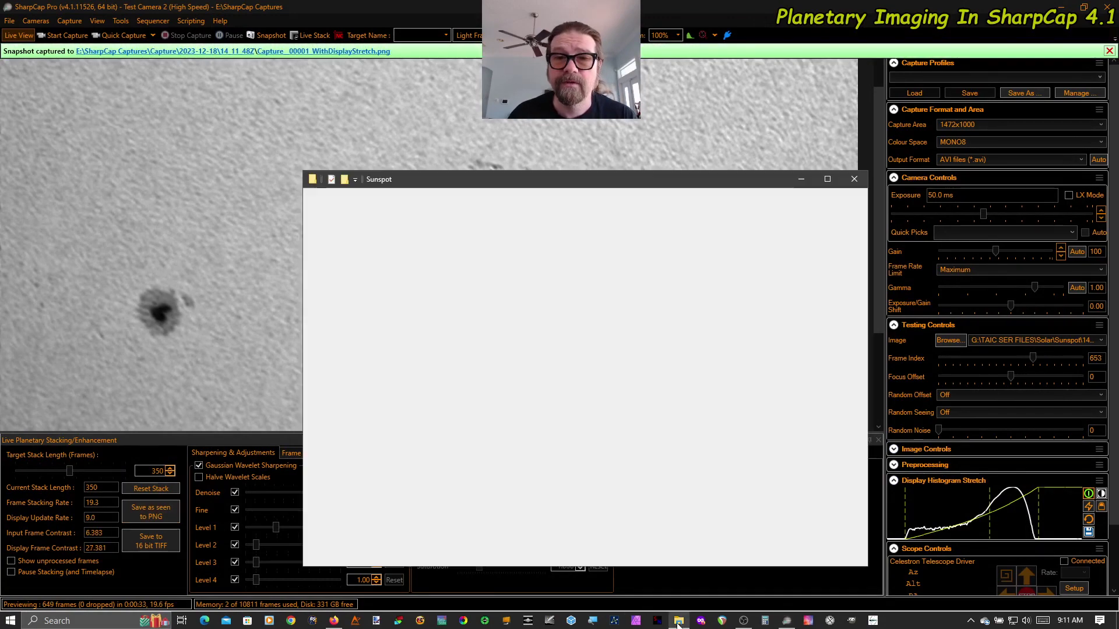
pyautogui.click(525, 312)
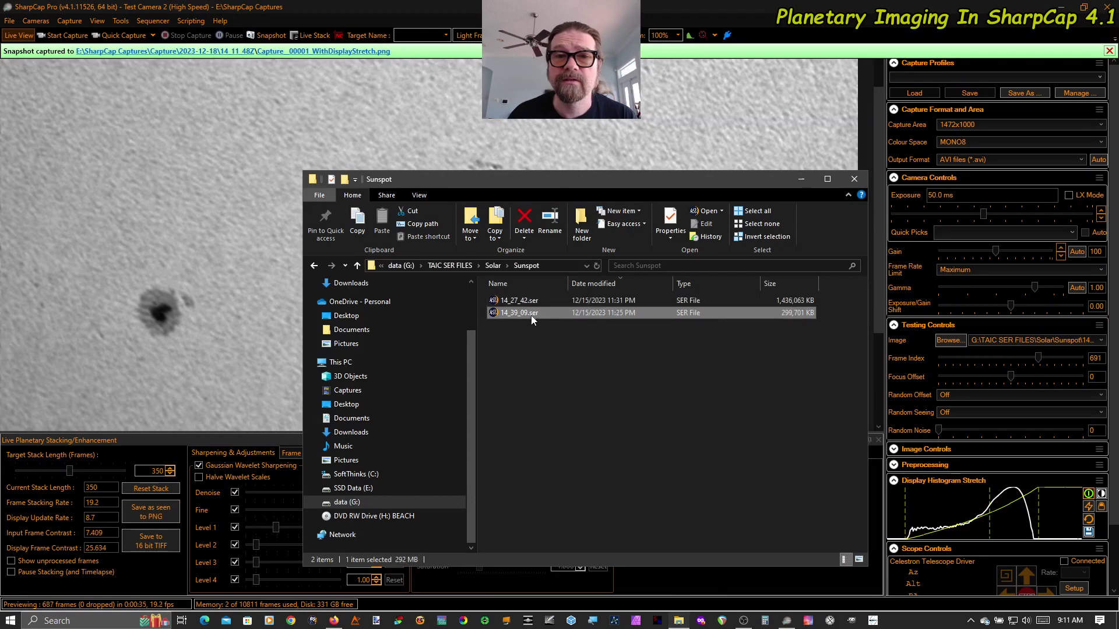
pyautogui.moveTo(523, 312); pyautogui.dragTo(991, 338)
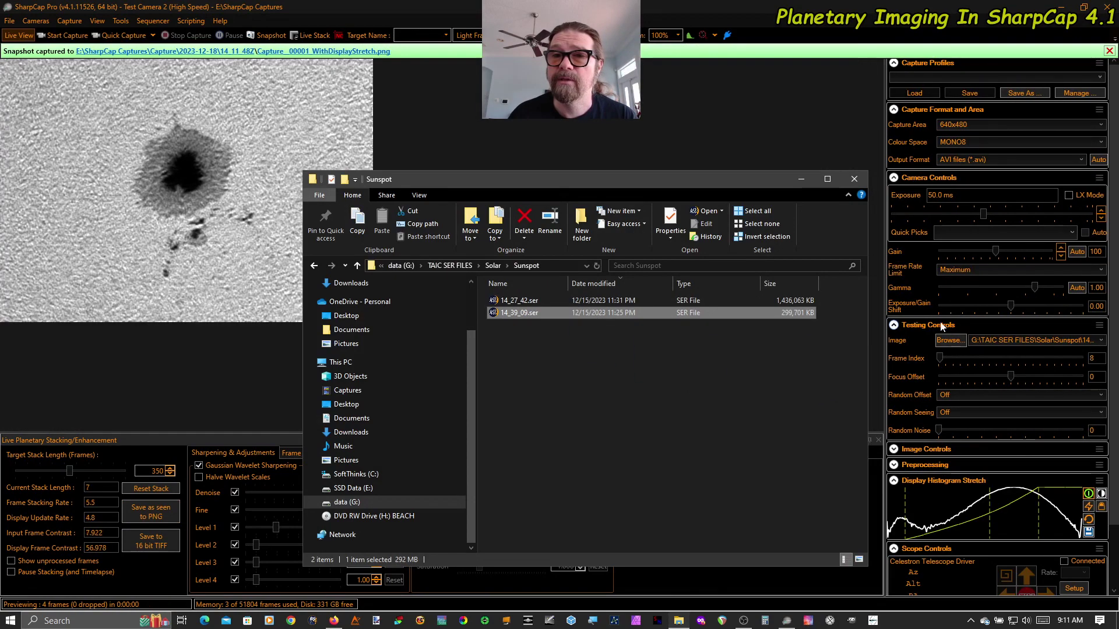
pyautogui.click(803, 178)
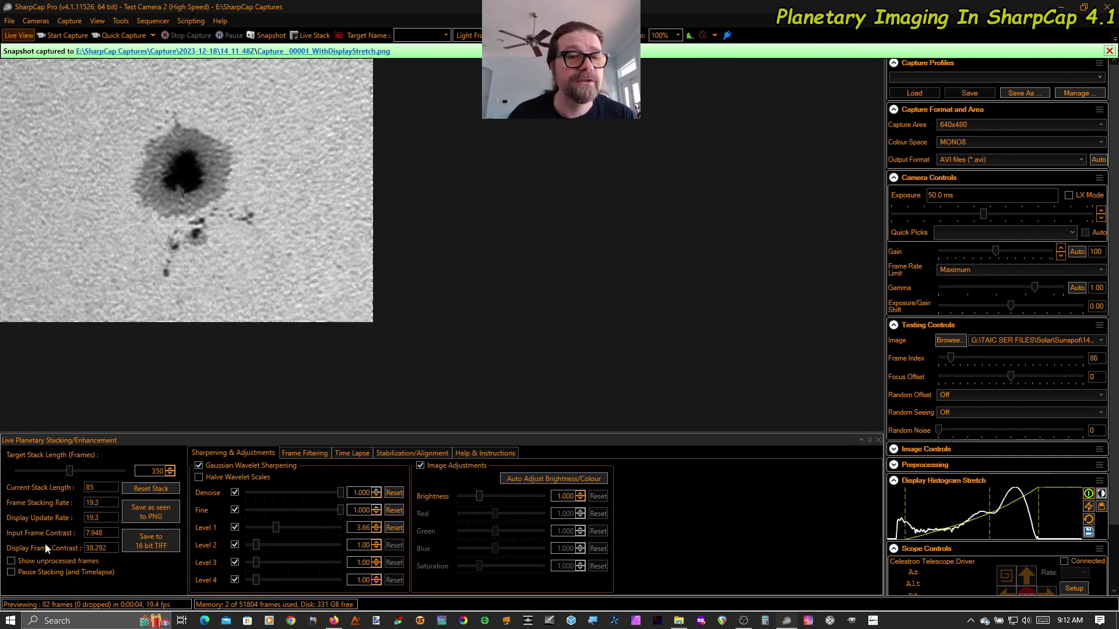
# Compare with unprocessed frames, dismiss the old notice, and save Capture_00001_WithDisplayStretch.png
pyautogui.click(81, 560)
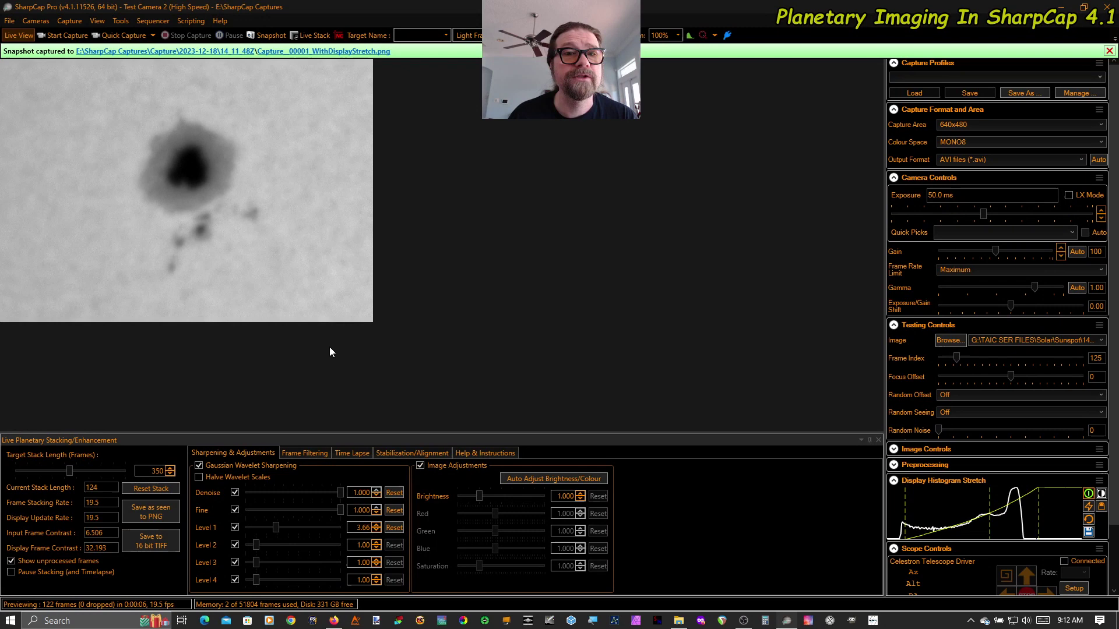
pyautogui.click(1109, 51)
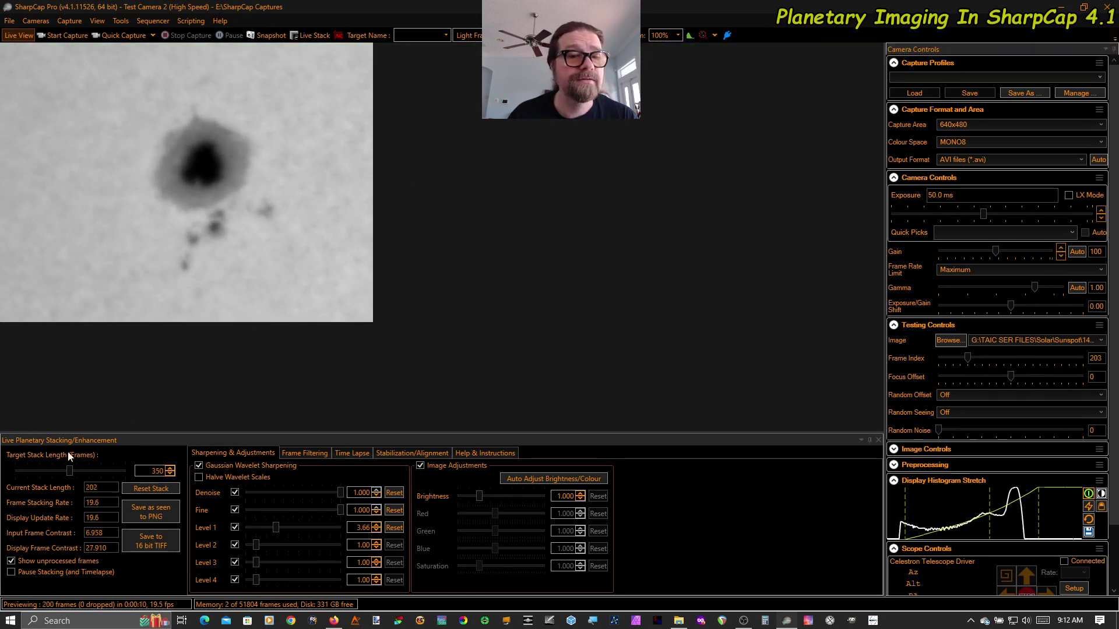
pyautogui.click(12, 562)
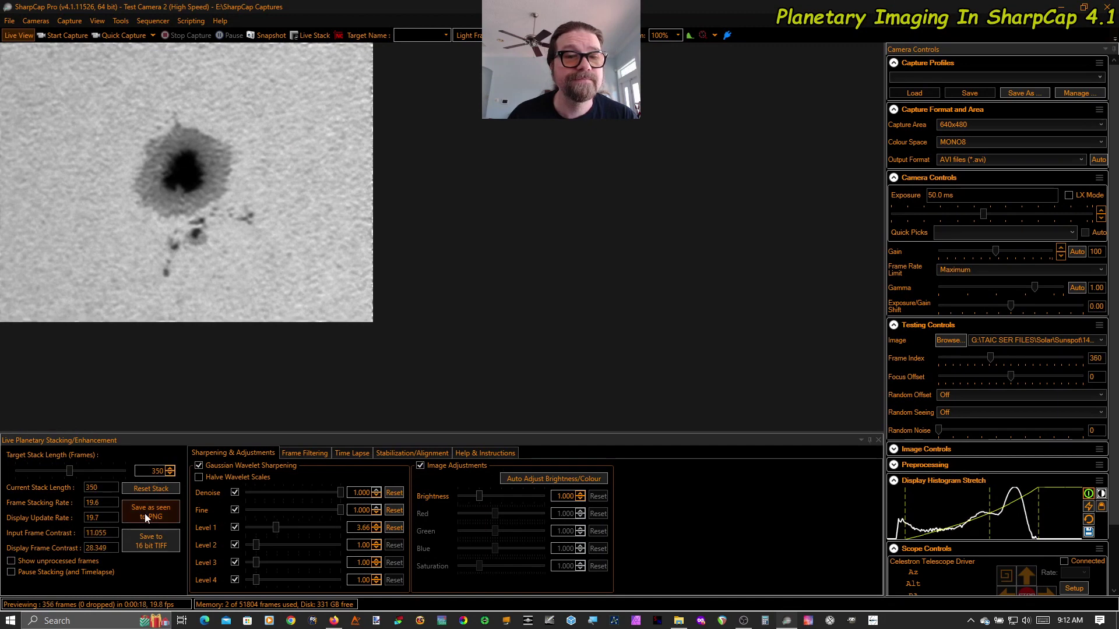
pyautogui.click(162, 514)
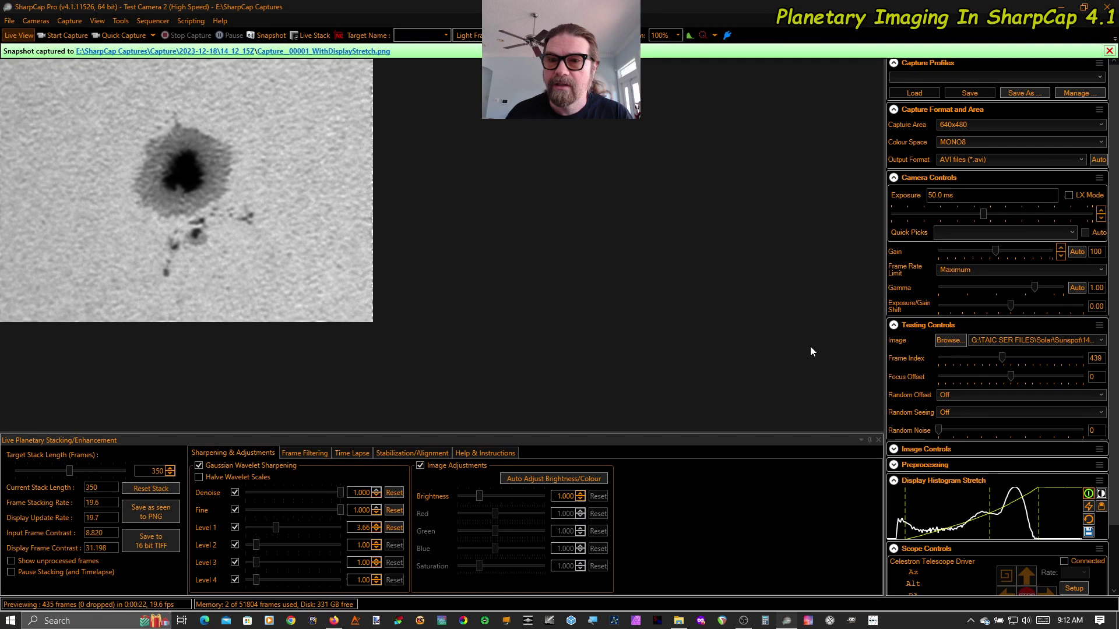
# Reset Level 1, Fine, Denoise and the histogram stretch to defaults, and dismiss the snapshot notice
pyautogui.click(394, 528)
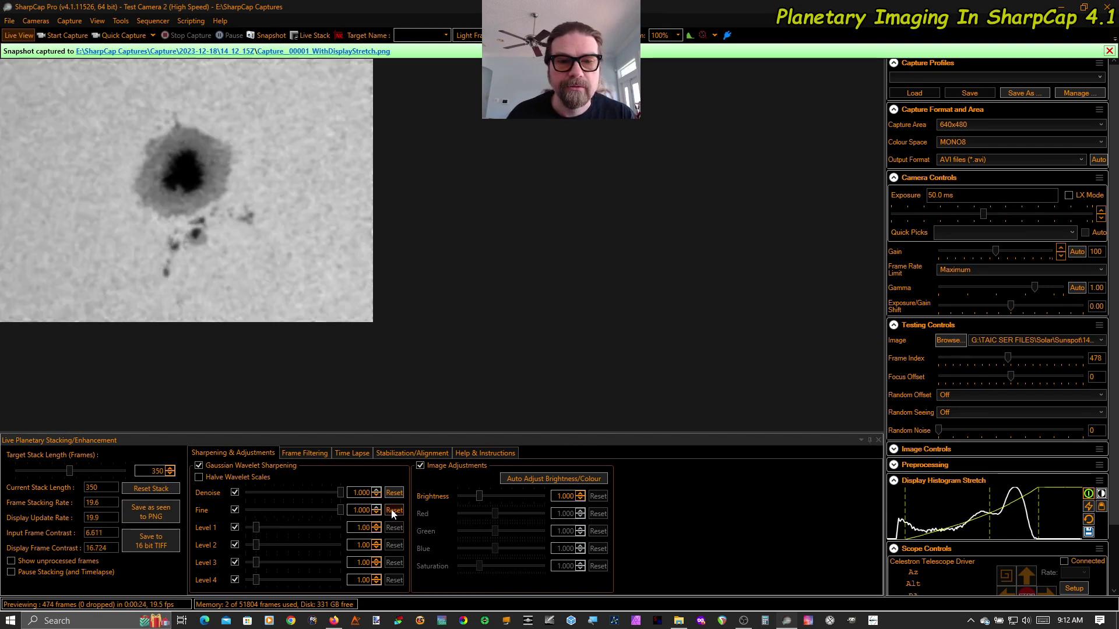
pyautogui.click(394, 510)
pyautogui.click(394, 493)
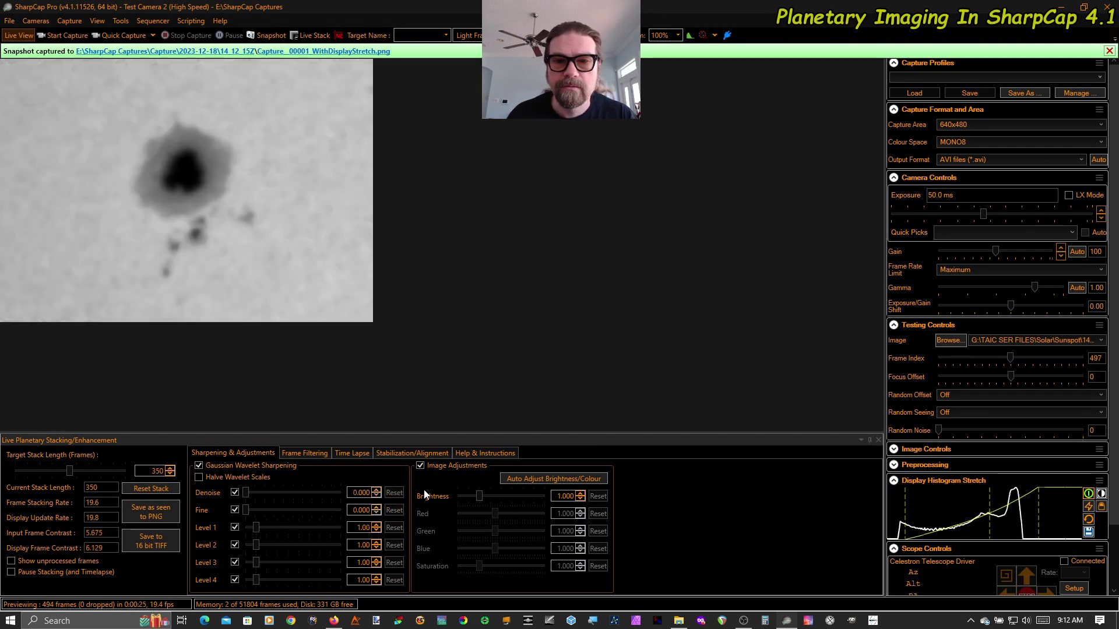
pyautogui.click(1088, 520)
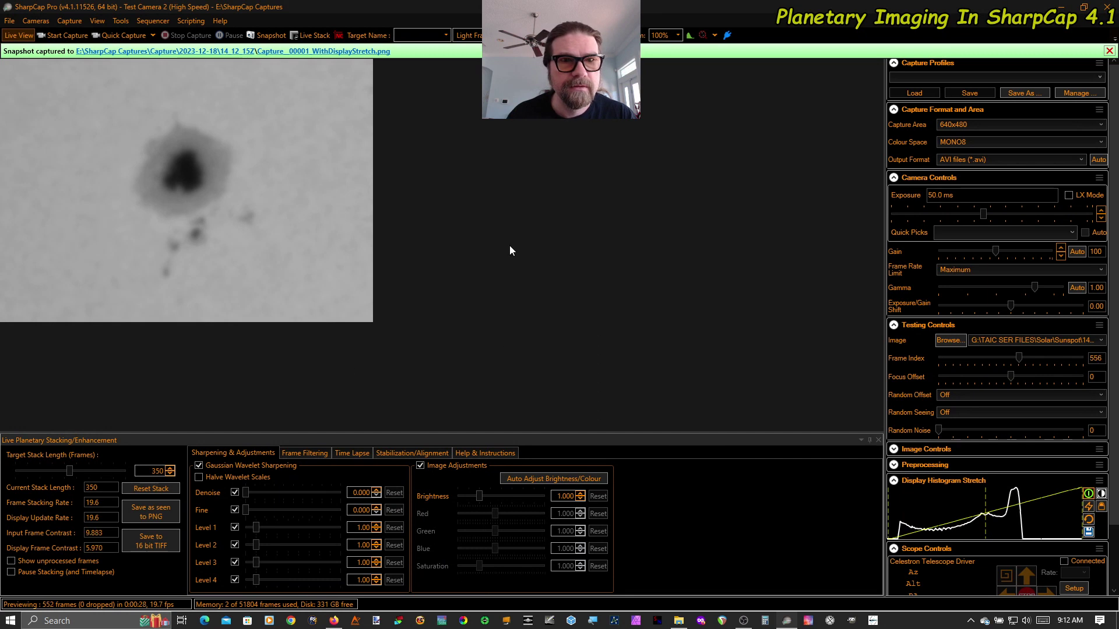
pyautogui.click(1109, 51)
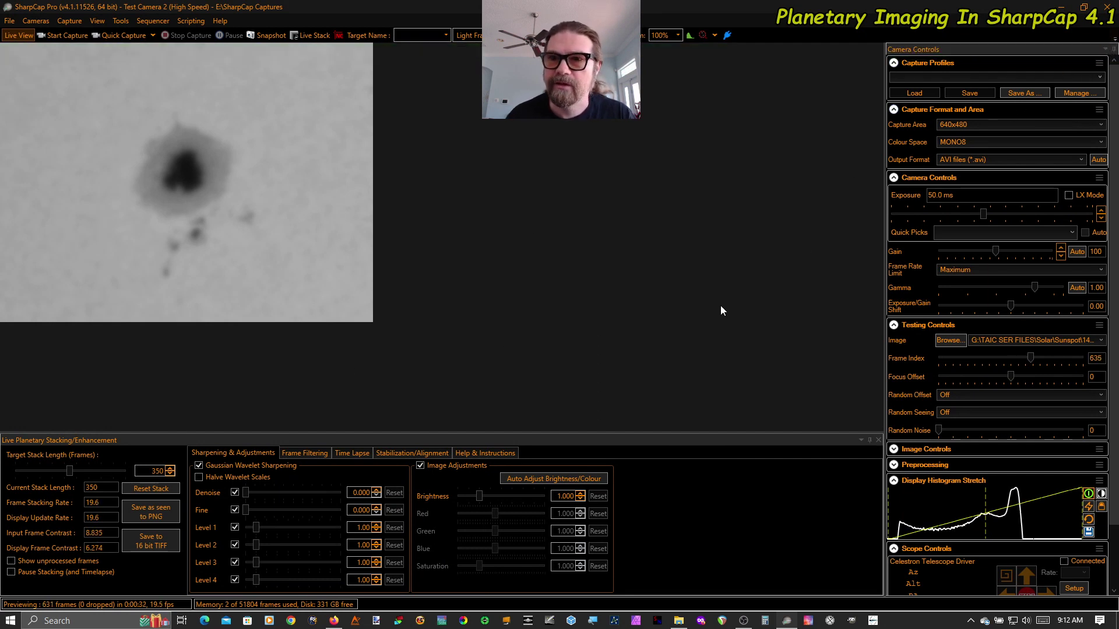
# Go up to the TAIC SER FILES folder, then set SharpCap's view zoom to Auto
pyautogui.click(678, 622)
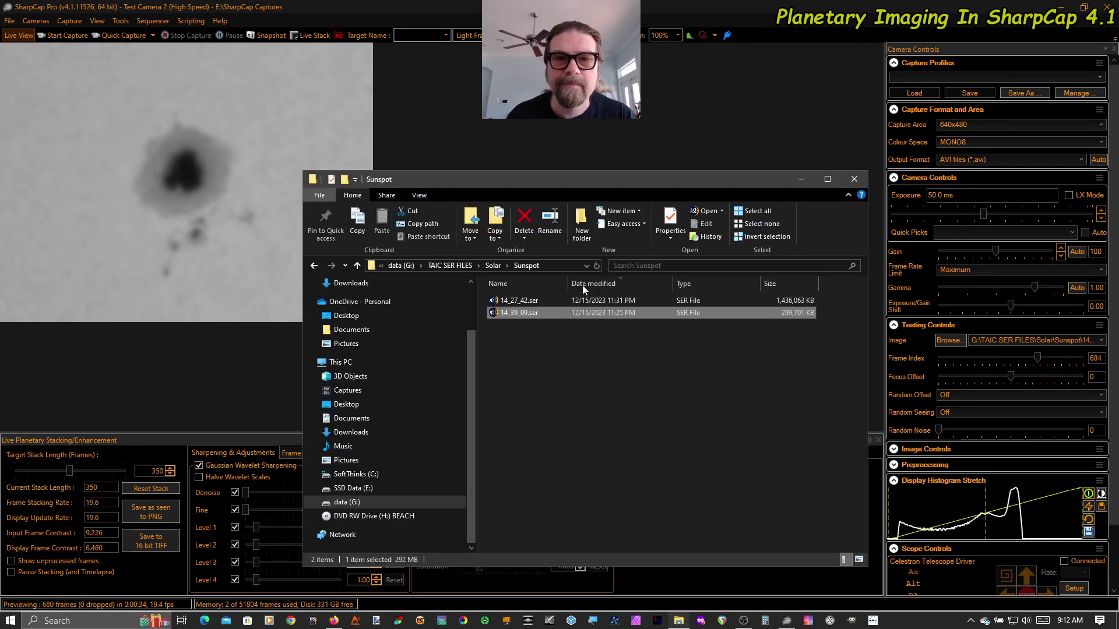
pyautogui.click(456, 265)
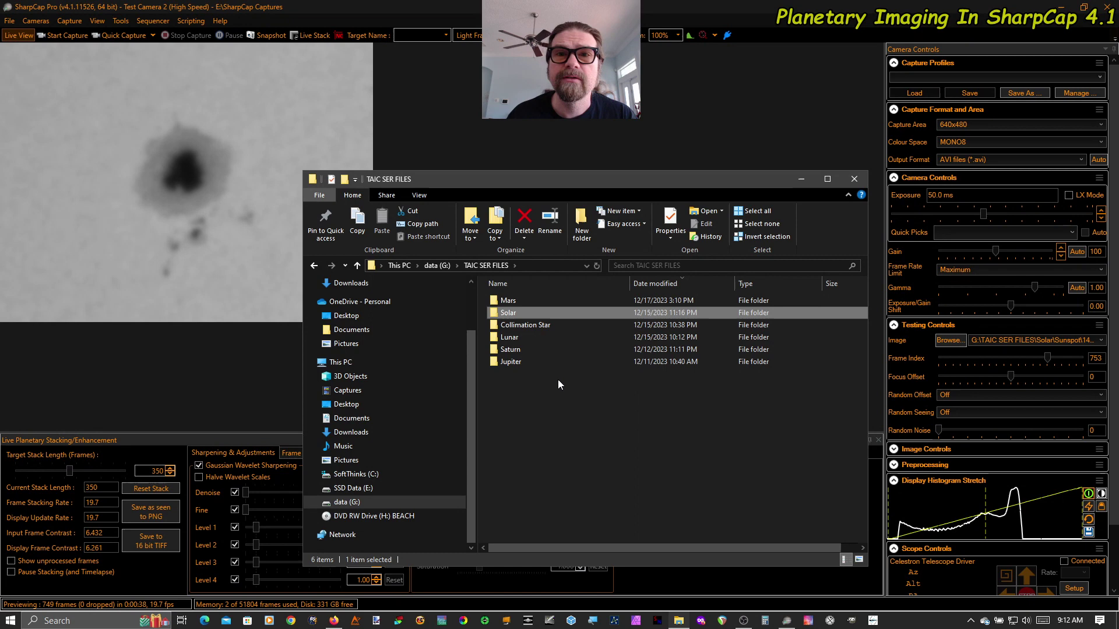
pyautogui.click(707, 27)
pyautogui.click(677, 35)
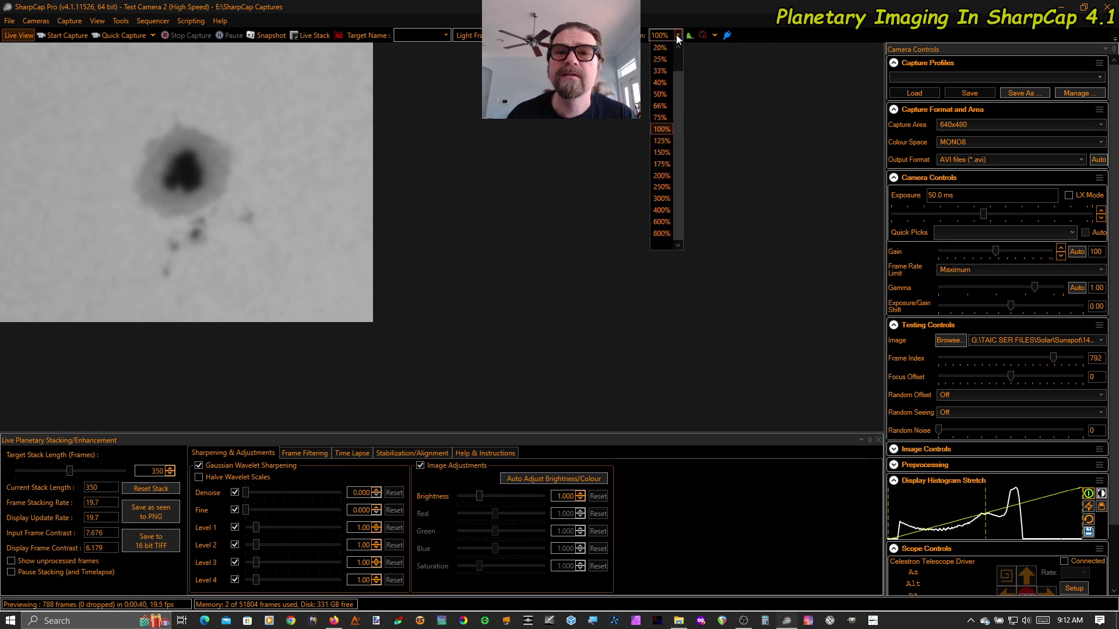
pyautogui.scroll(2, 677, 61)
pyautogui.click(669, 49)
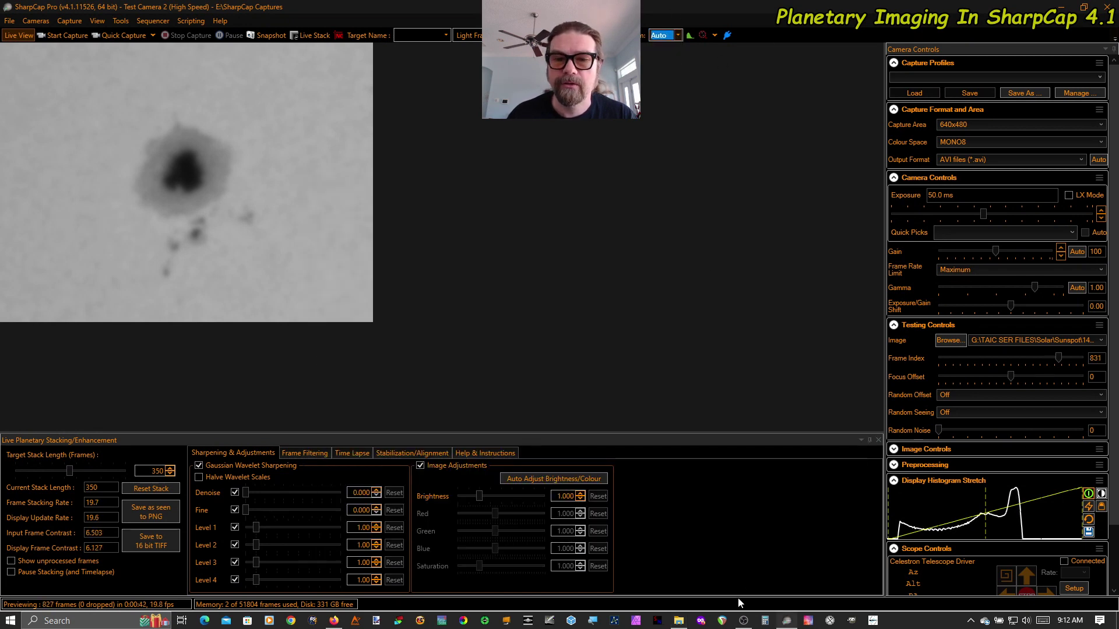
# Open Lunar > Quarter Moon Panel and drag frames.ser onto the Testing Controls Image field
pyautogui.click(678, 619)
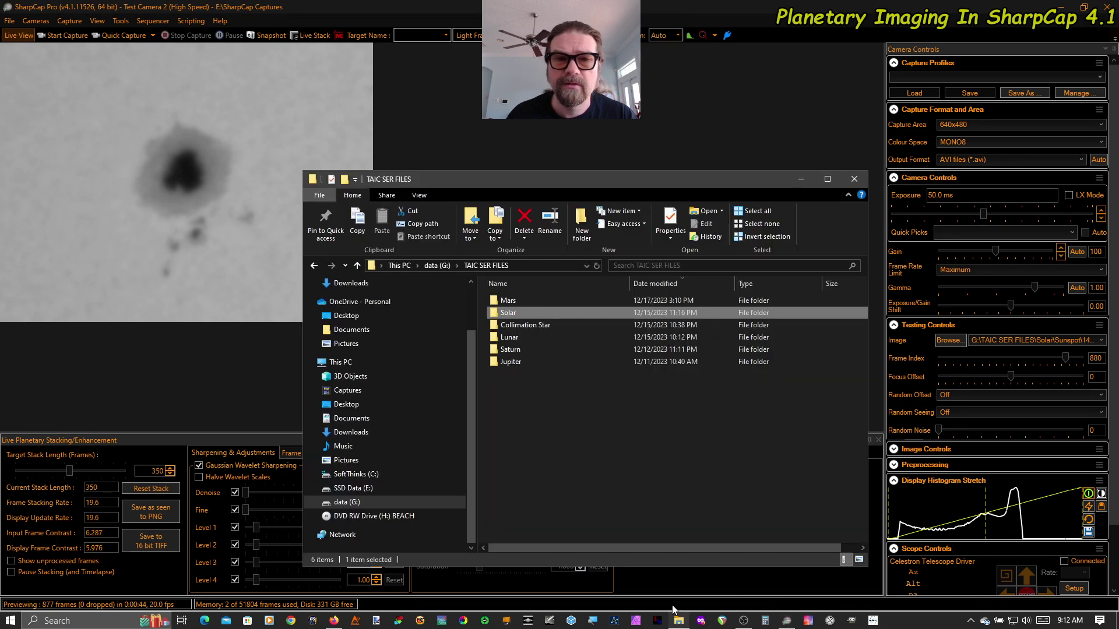
pyautogui.click(513, 339)
pyautogui.doubleClick(514, 341)
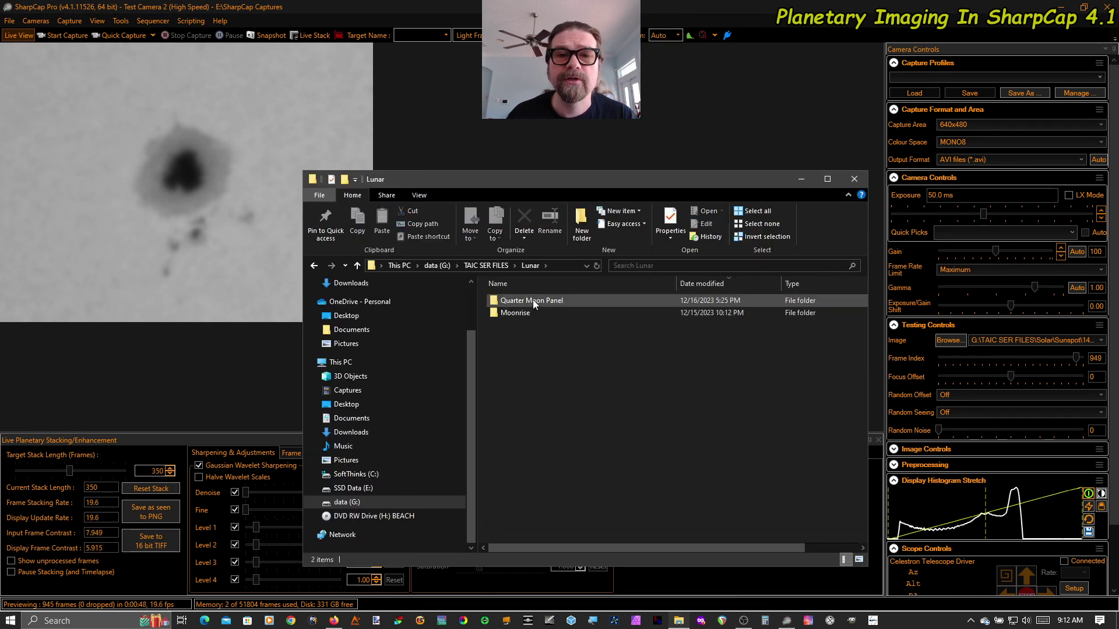
pyautogui.doubleClick(515, 301)
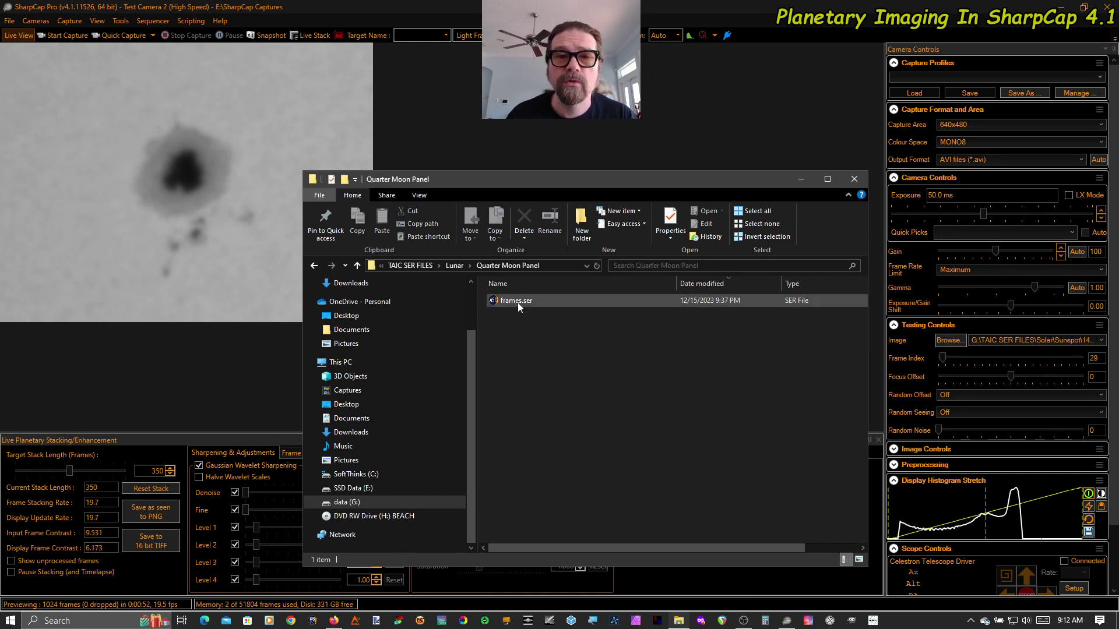
pyautogui.moveTo(520, 300); pyautogui.dragTo(1013, 340)
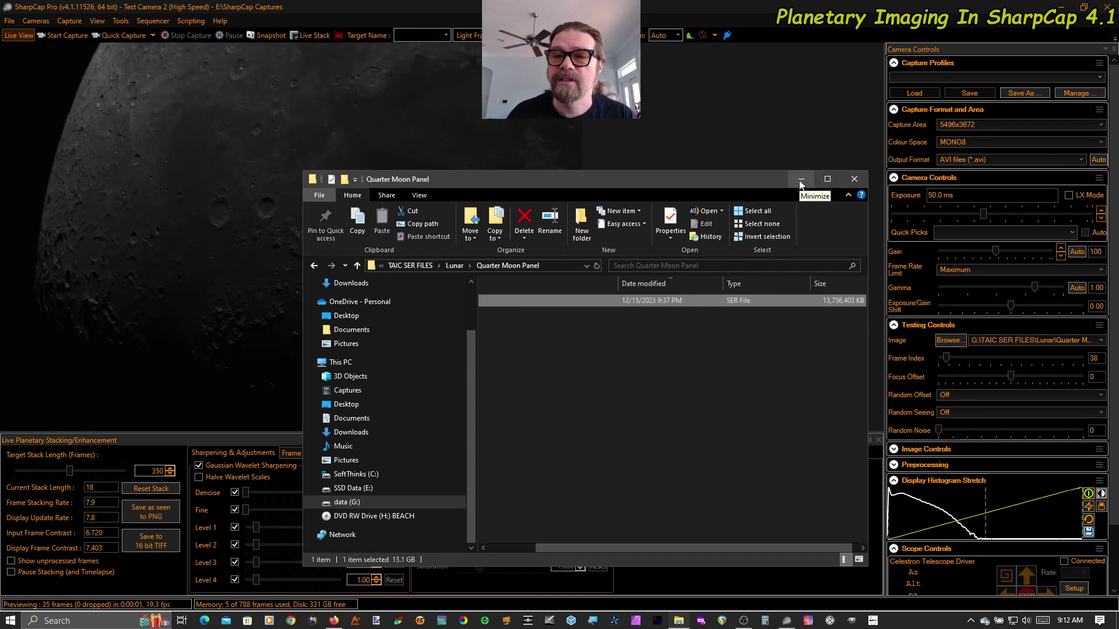
# Minimize Explorer, lower the histogram white point and midpoint, and show unprocessed frames
pyautogui.click(800, 179)
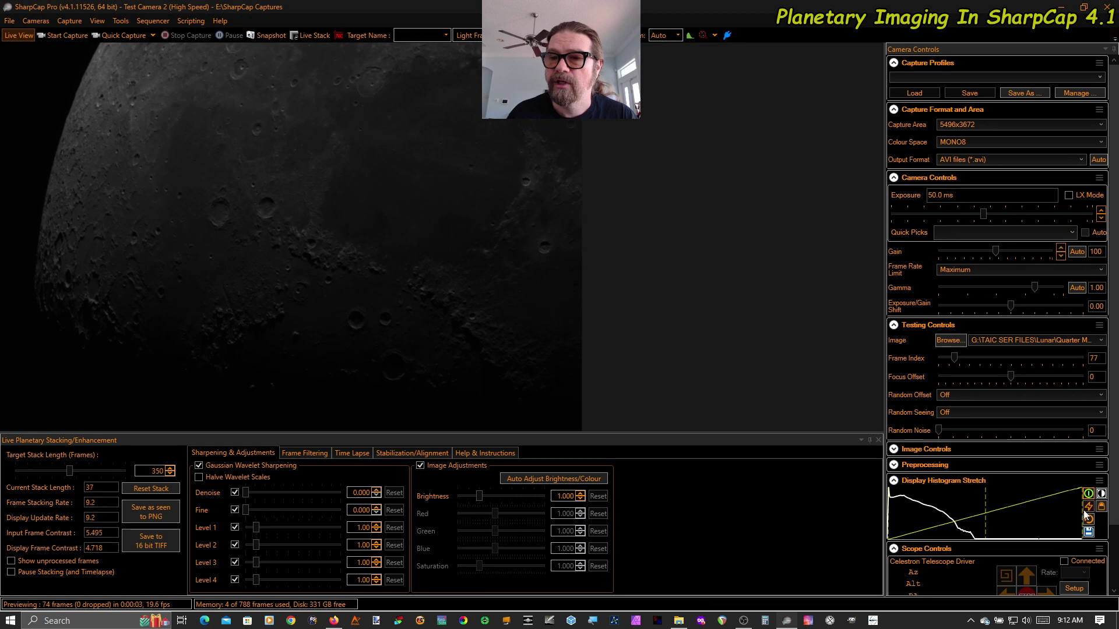
pyautogui.moveTo(1078, 511); pyautogui.dragTo(984, 513)
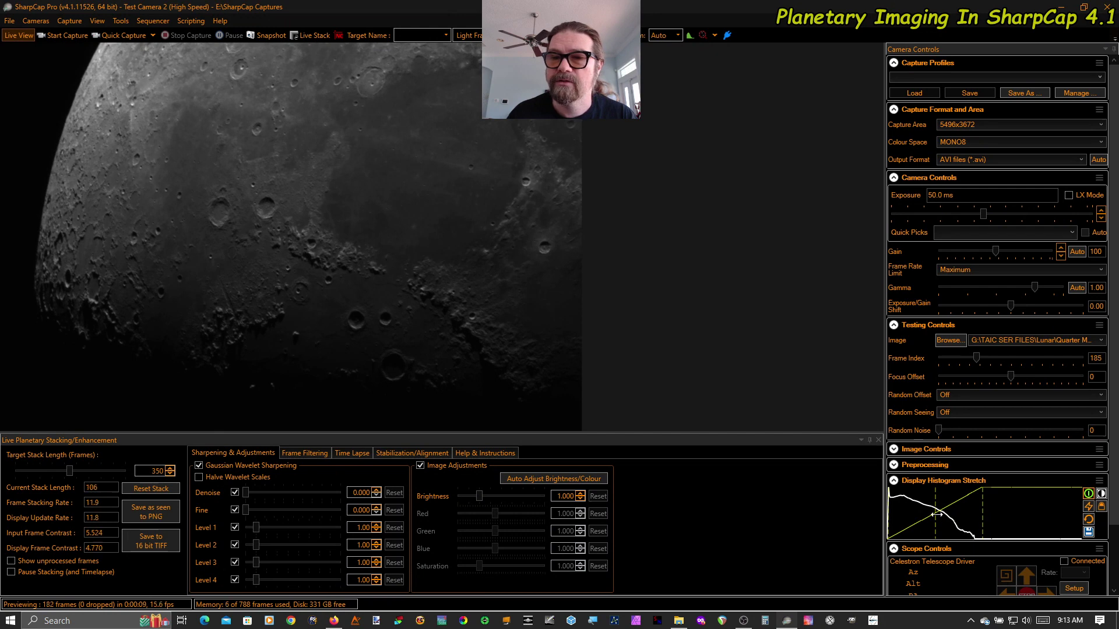
pyautogui.moveTo(935, 518); pyautogui.dragTo(904, 513)
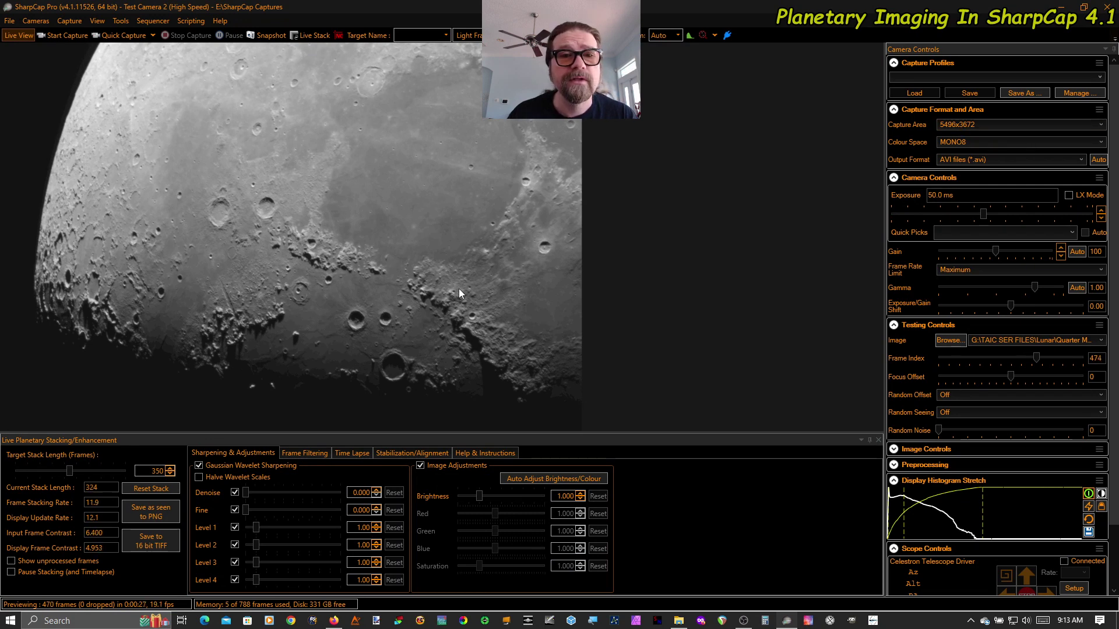
pyautogui.click(11, 561)
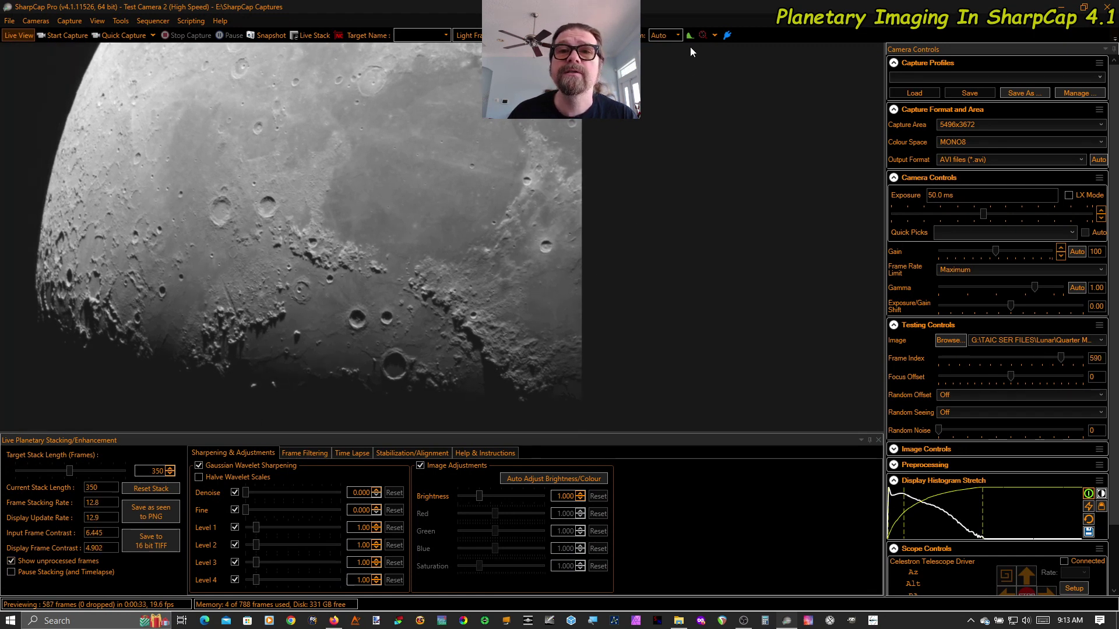
# Close the Live Planetary Stacking panel and set the view zoom to 100%
pyautogui.click(876, 439)
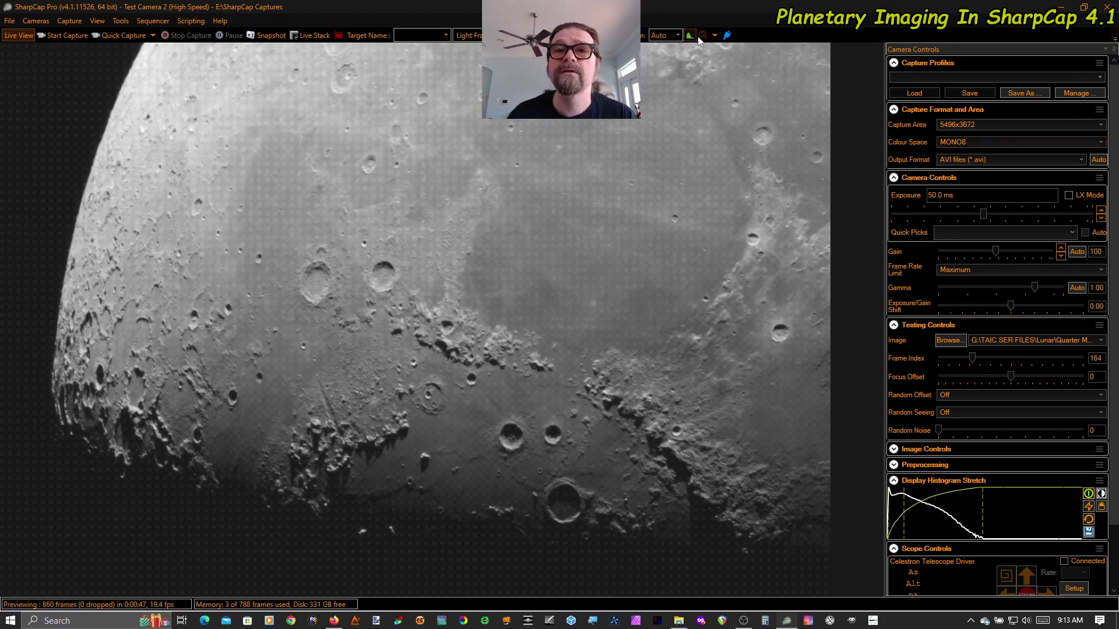
pyautogui.click(678, 35)
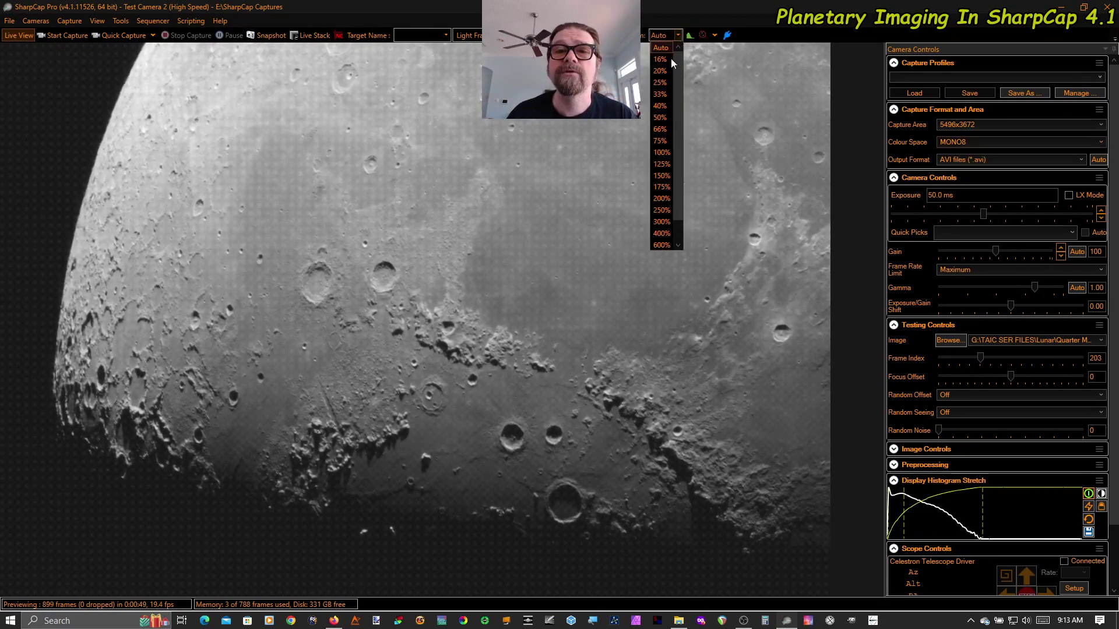
pyautogui.click(663, 153)
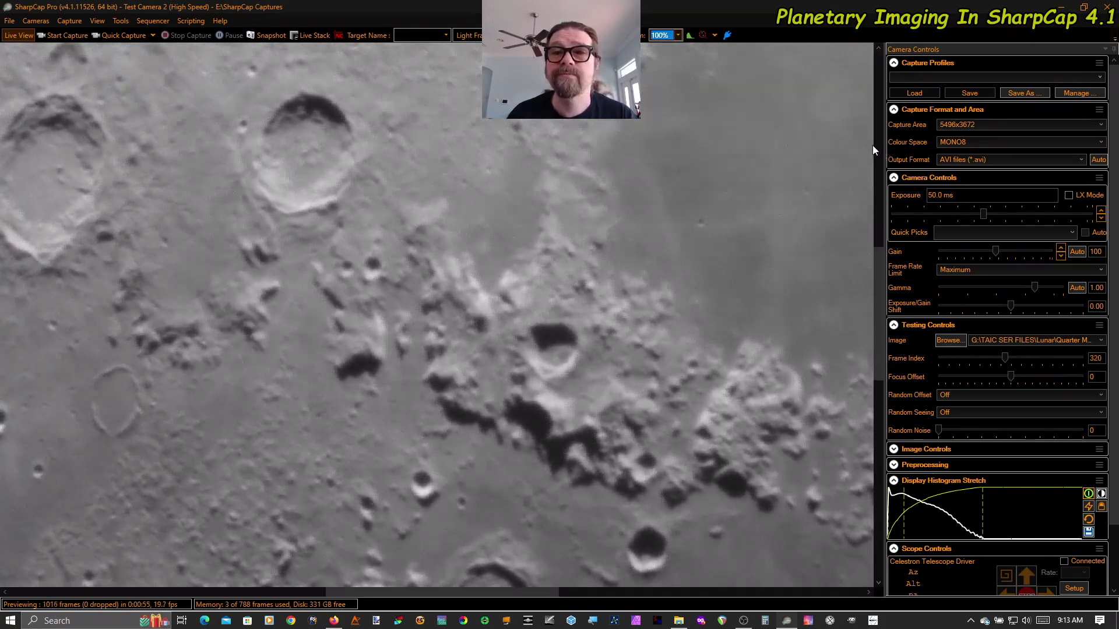
# Pan across the moon's craters with the vertical and horizontal scrollbars
pyautogui.moveTo(881, 302); pyautogui.dragTo(882, 434)
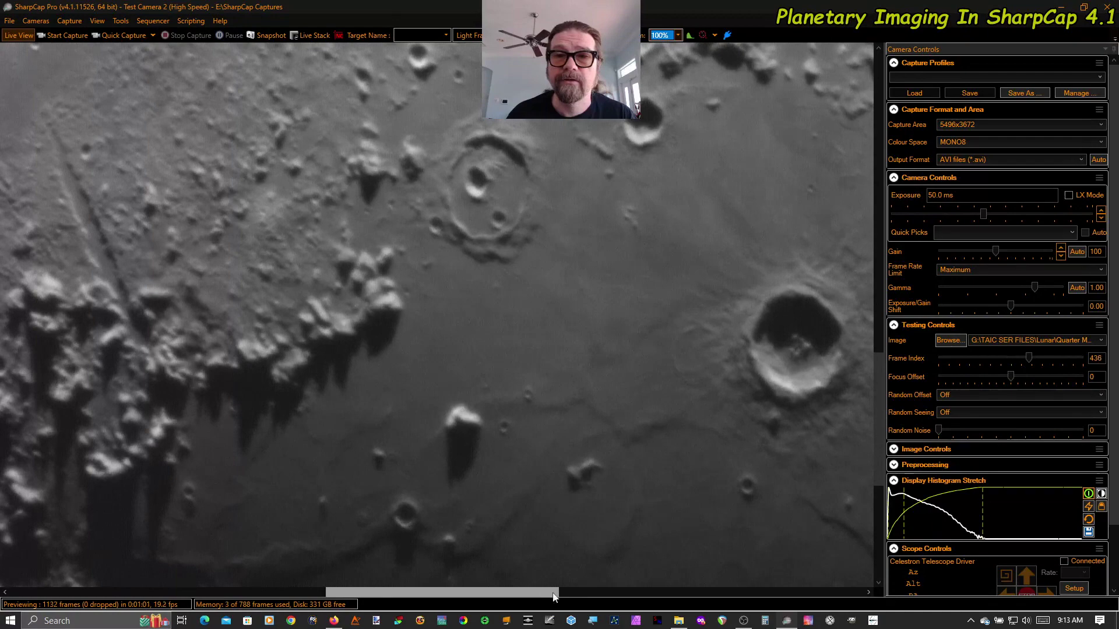
pyautogui.moveTo(542, 592); pyautogui.dragTo(747, 592)
pyautogui.moveTo(880, 419); pyautogui.dragTo(891, 323)
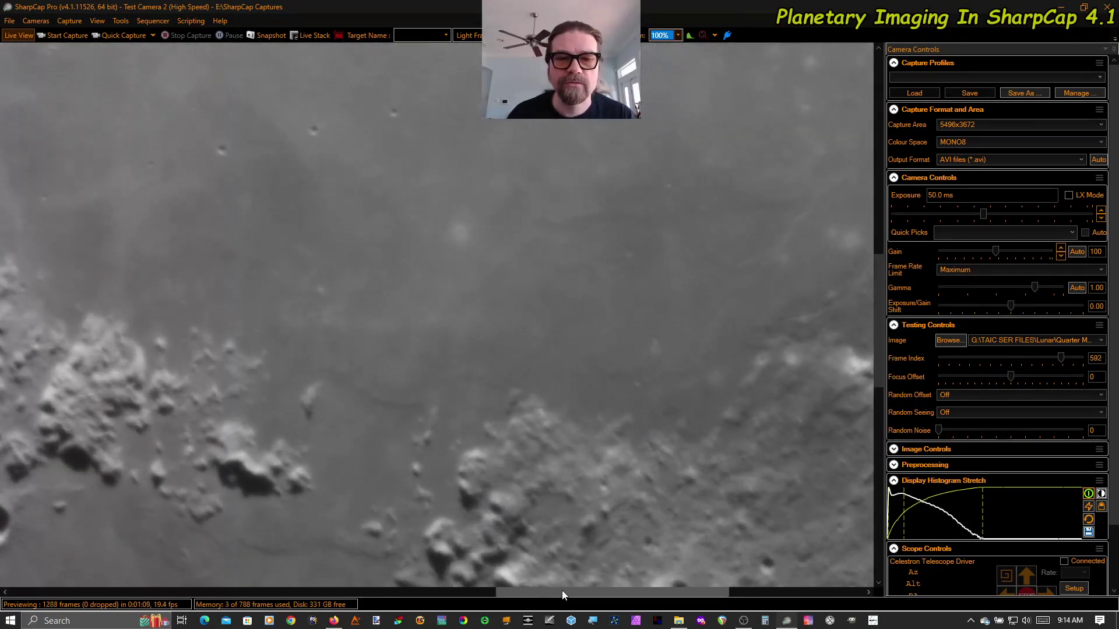
pyautogui.moveTo(559, 595); pyautogui.dragTo(347, 572)
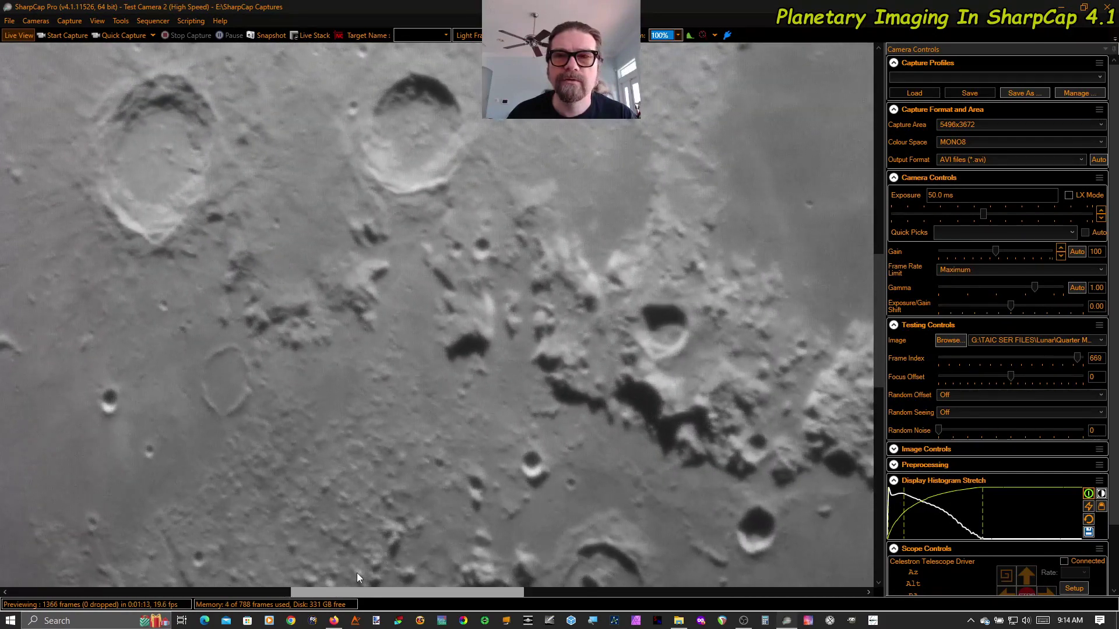
# Reopen Live Planetary Stacking from Tools with a Target Stack Length of 400, then list the Colour Space options
pyautogui.click(121, 21)
pyautogui.click(173, 245)
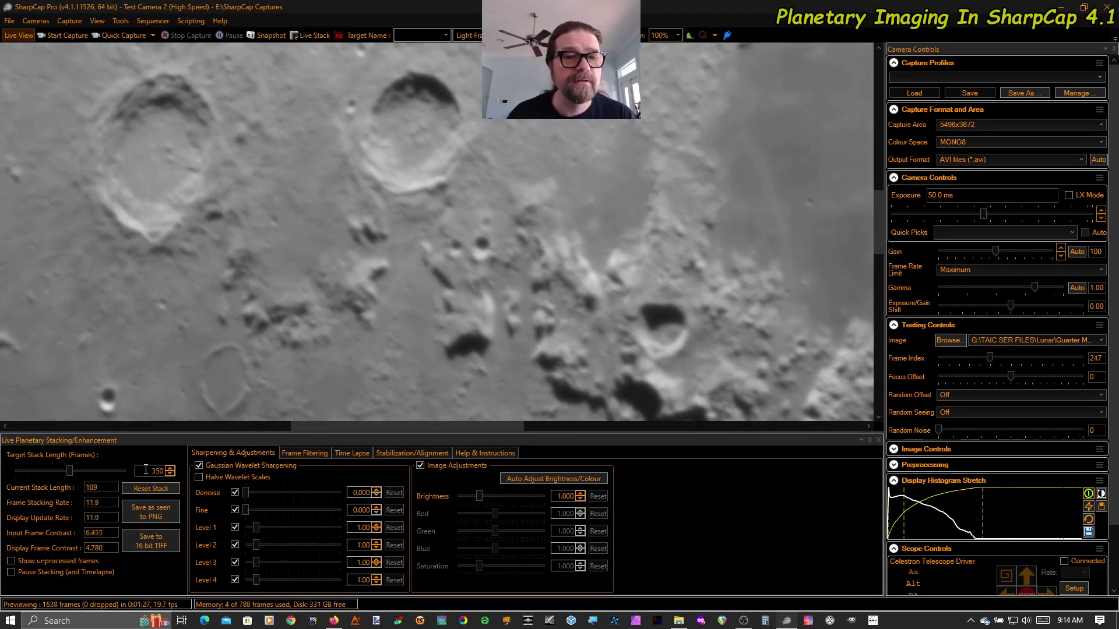
pyautogui.write('400')
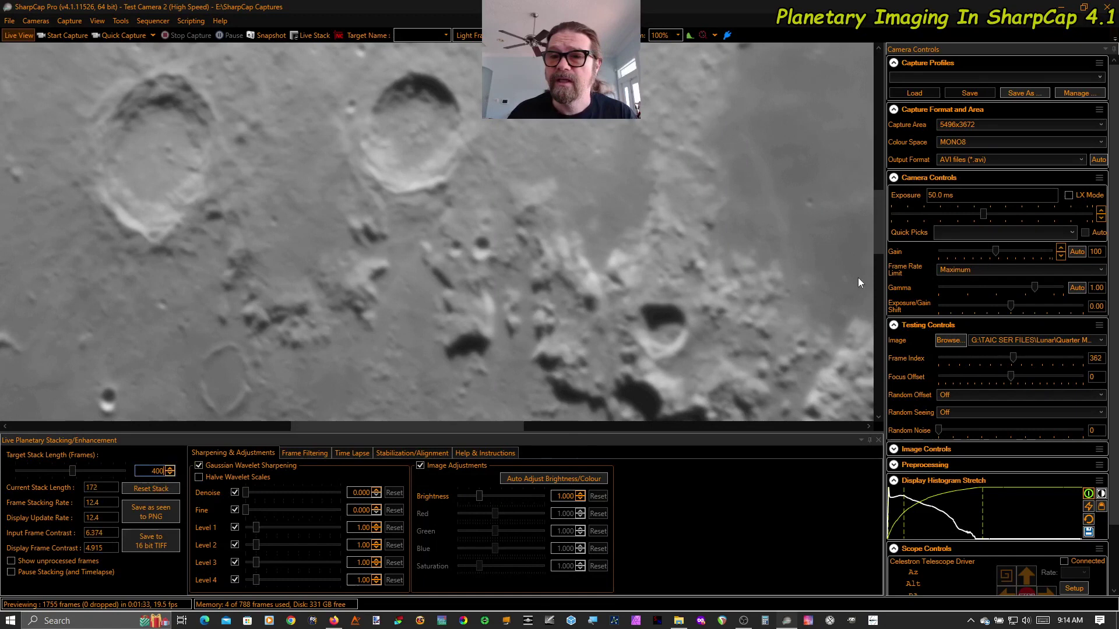
pyautogui.click(1101, 146)
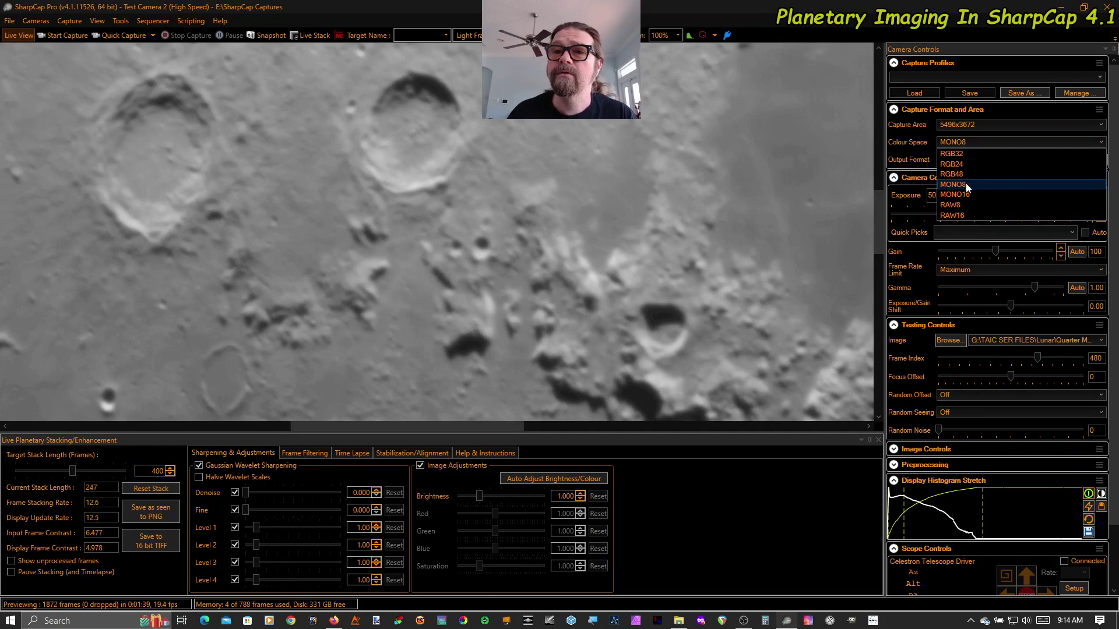
# Switch Colour Space to RAW8, set zoom to Auto, and nudge the histogram white point
pyautogui.click(959, 205)
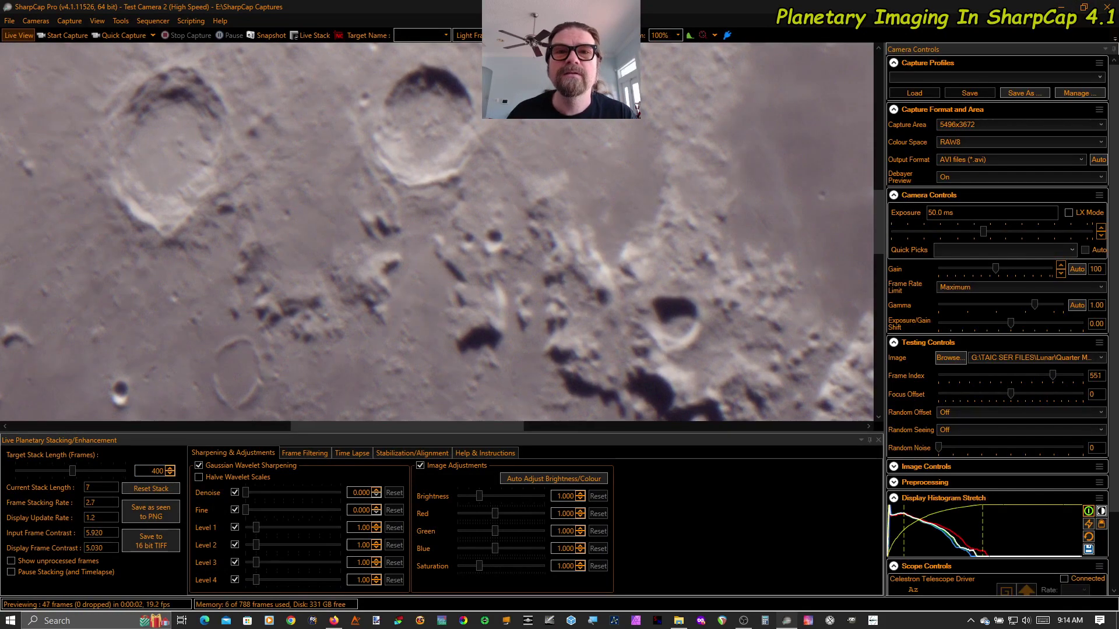
pyautogui.click(679, 36)
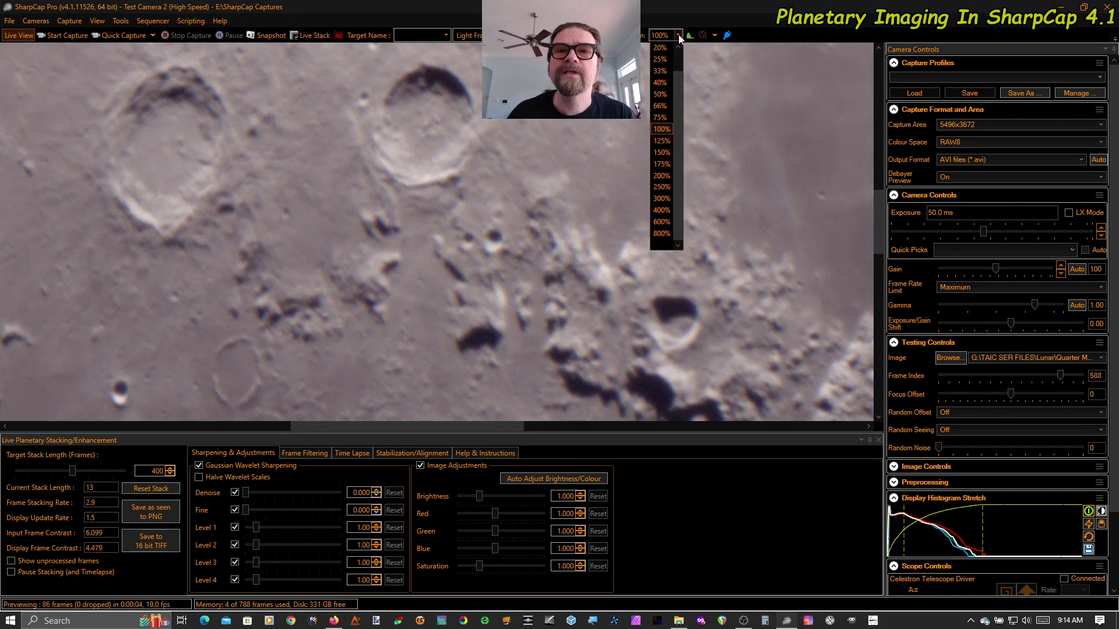
pyautogui.click(666, 47)
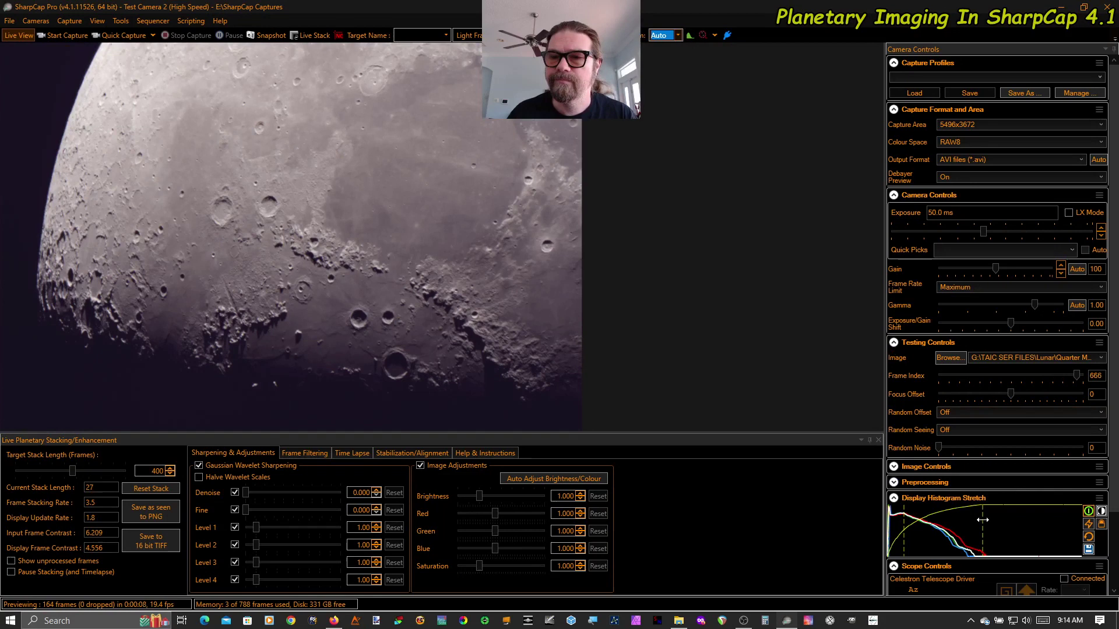
pyautogui.moveTo(983, 520); pyautogui.dragTo(989, 519)
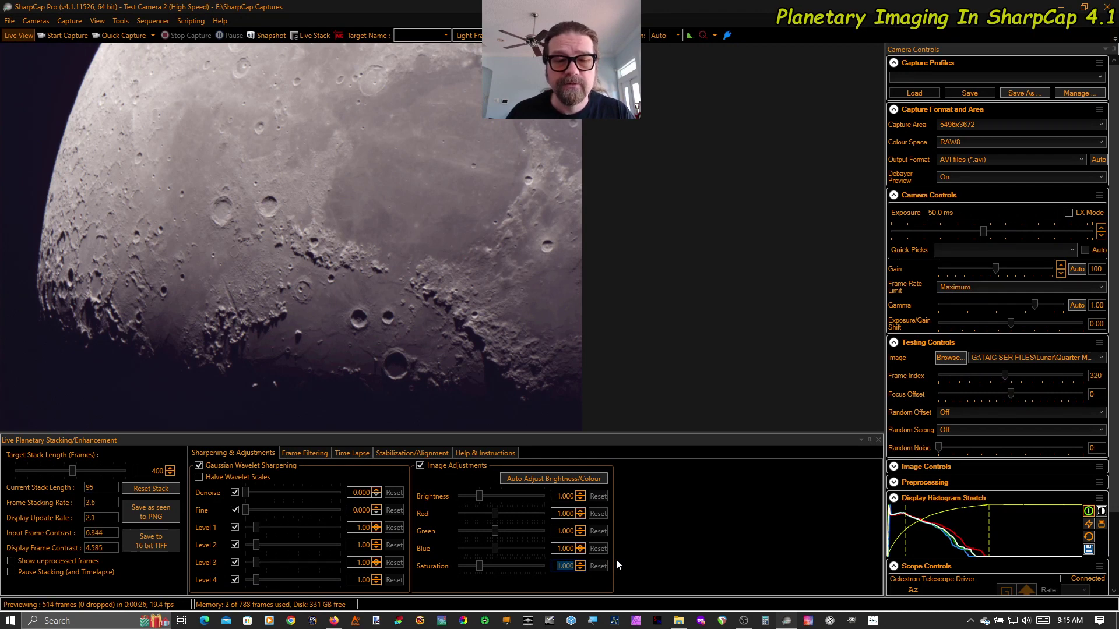
# Set Saturation to 3.000, then list the Capture Area sizes
pyautogui.write('3')
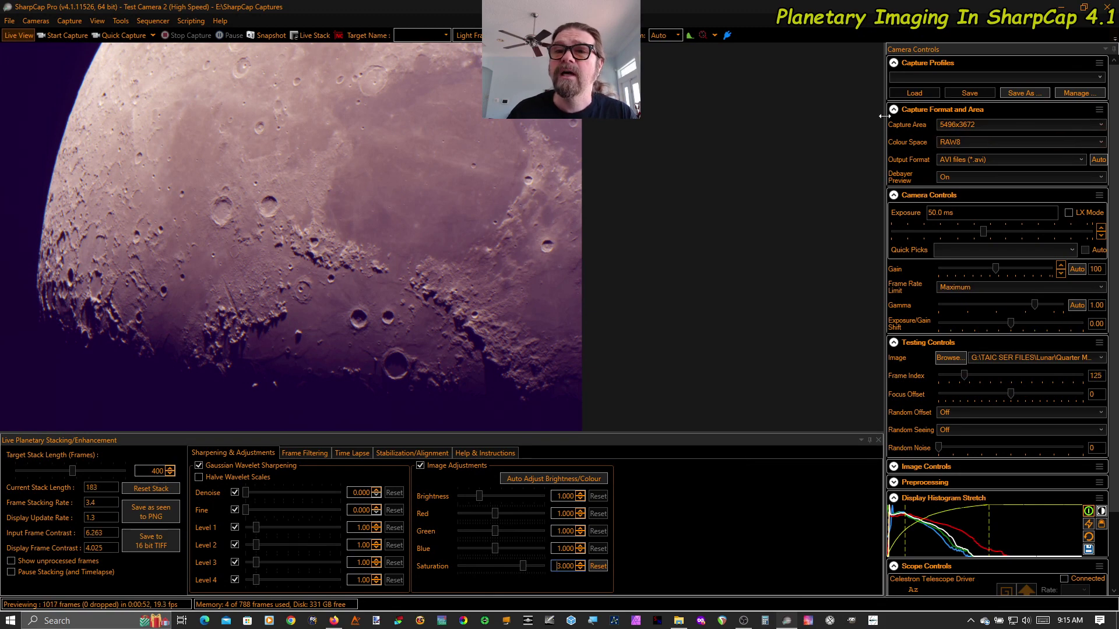
pyautogui.click(1101, 124)
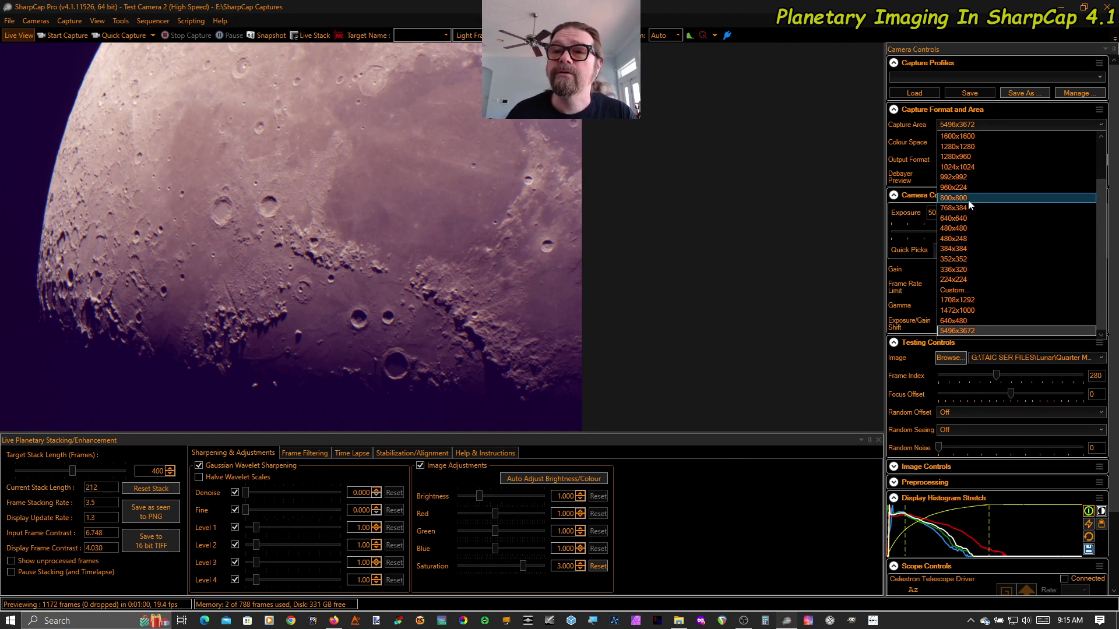
# Crop the capture area to 640x640 and lower the Red balance to 0.883
pyautogui.click(969, 215)
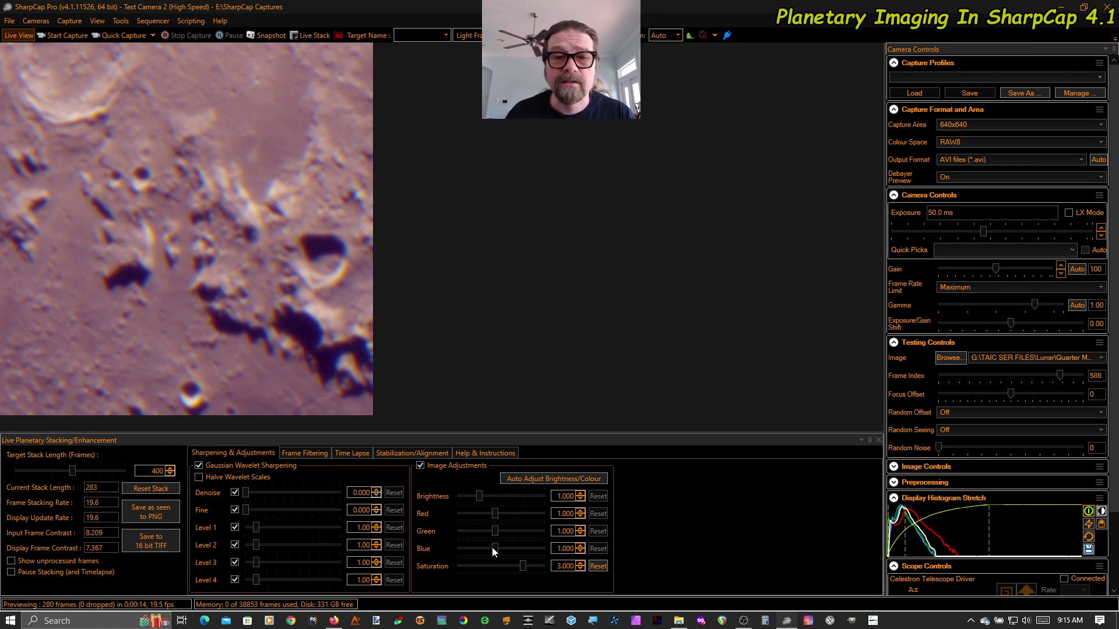
pyautogui.moveTo(493, 514); pyautogui.dragTo(487, 515)
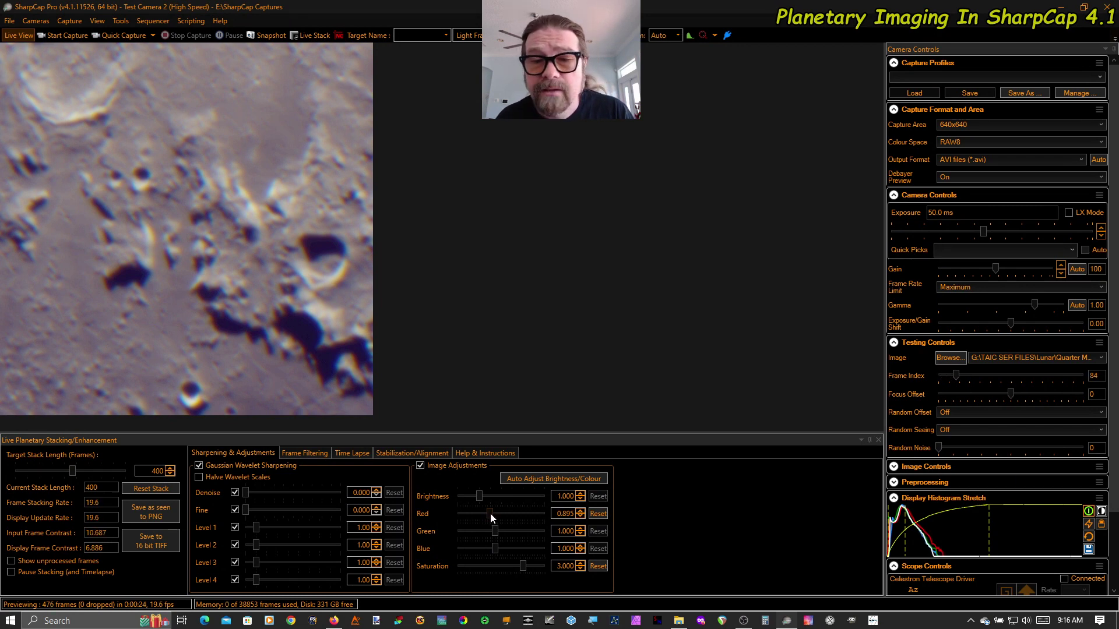
pyautogui.scroll(-1, 488, 512)
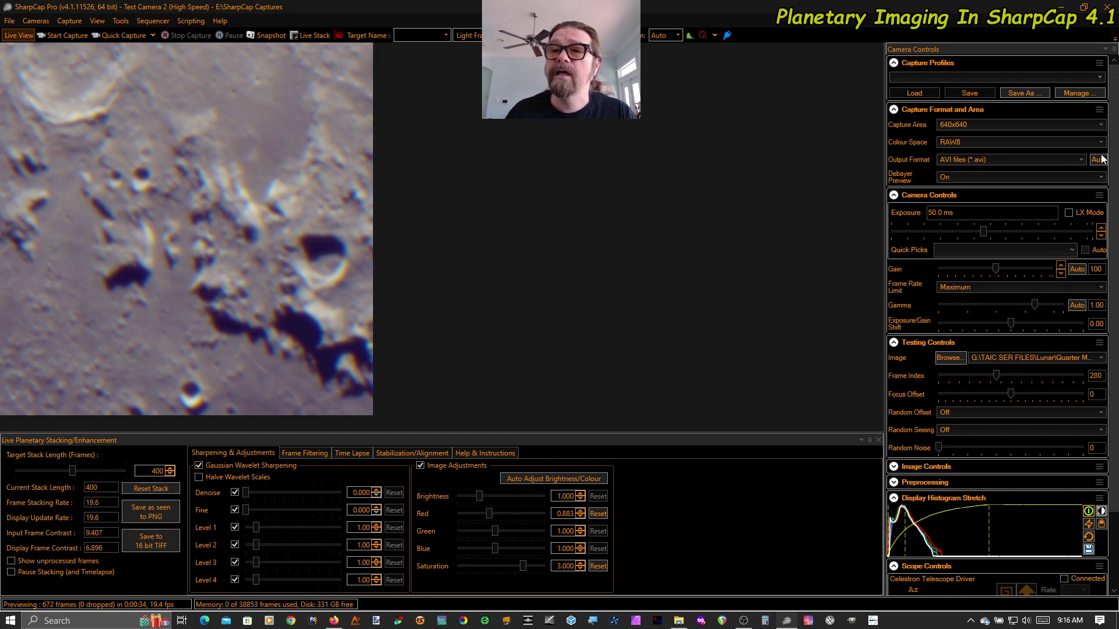
pyautogui.click(1101, 127)
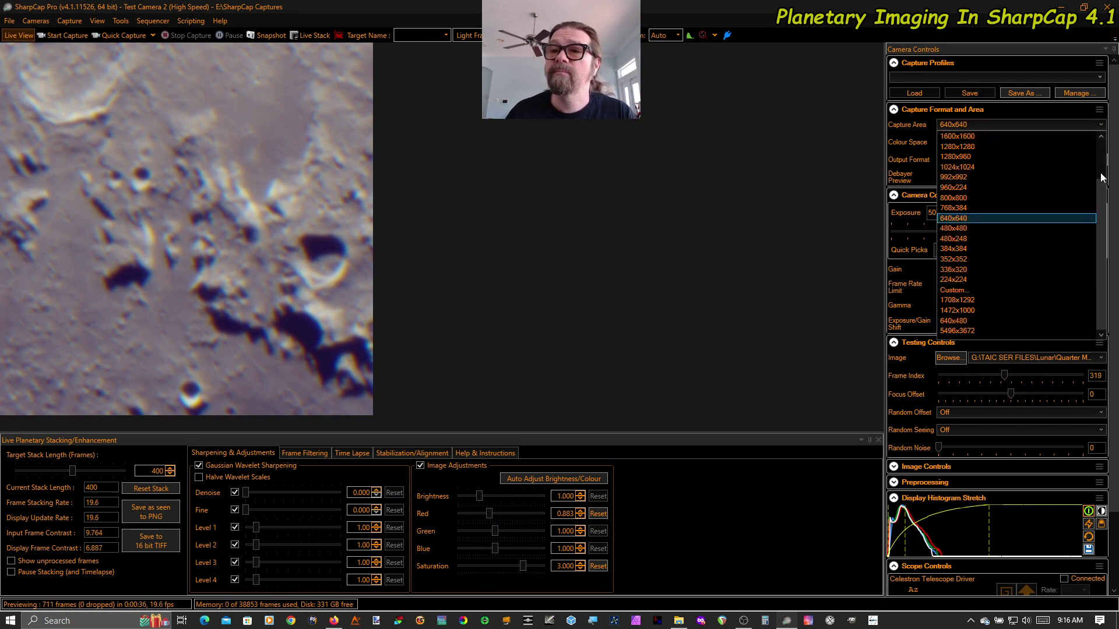
pyautogui.click(970, 331)
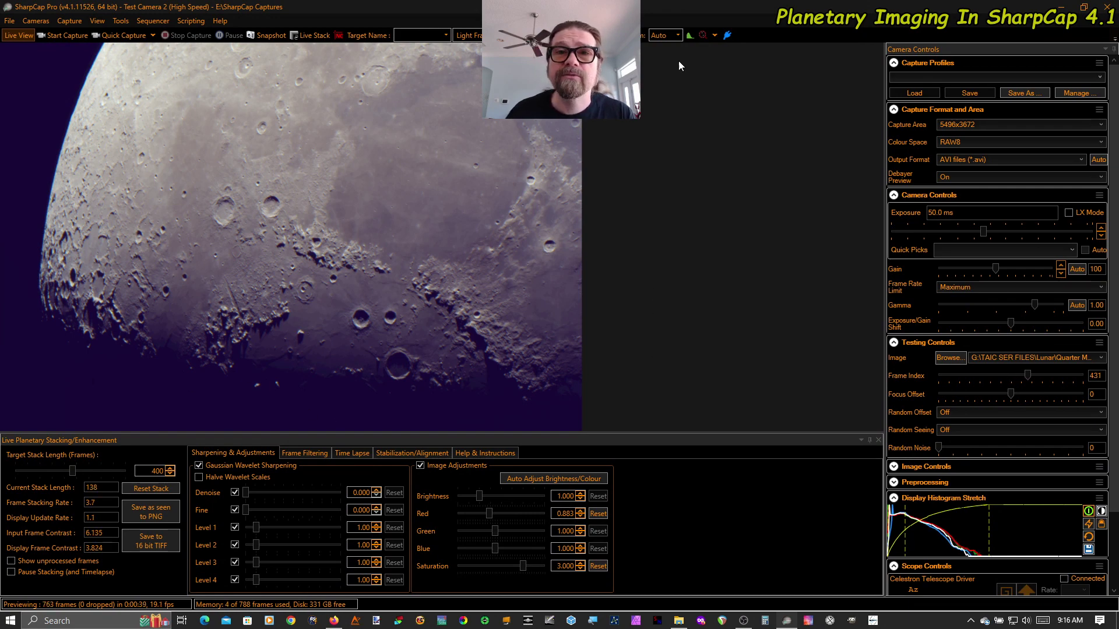
# View the moon at 100% zoom and scroll the image slightly
pyautogui.click(678, 36)
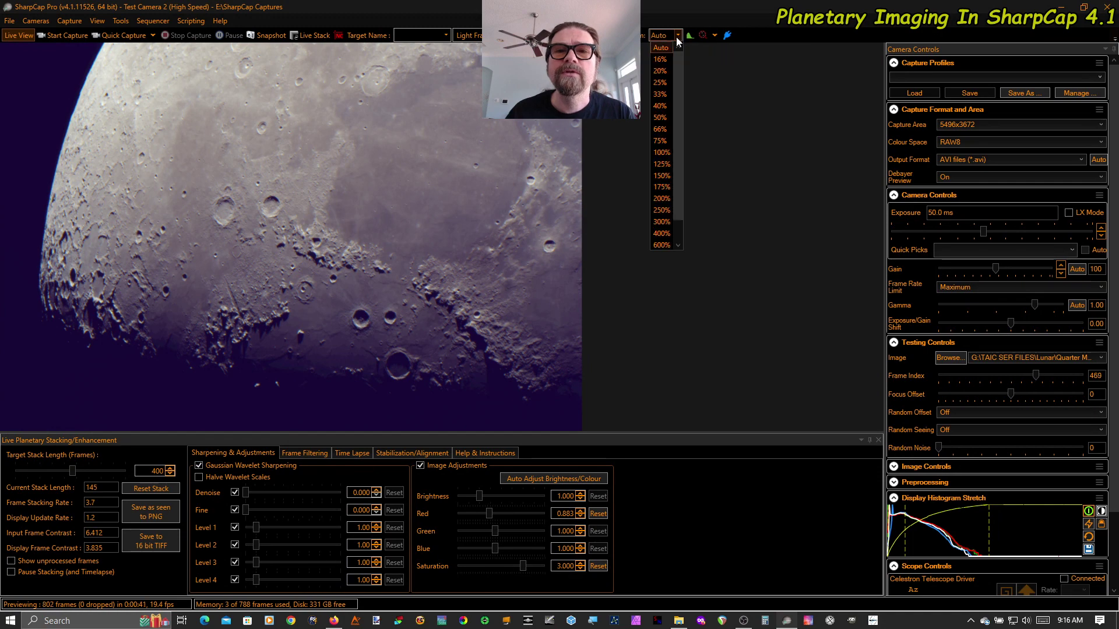
pyautogui.click(661, 154)
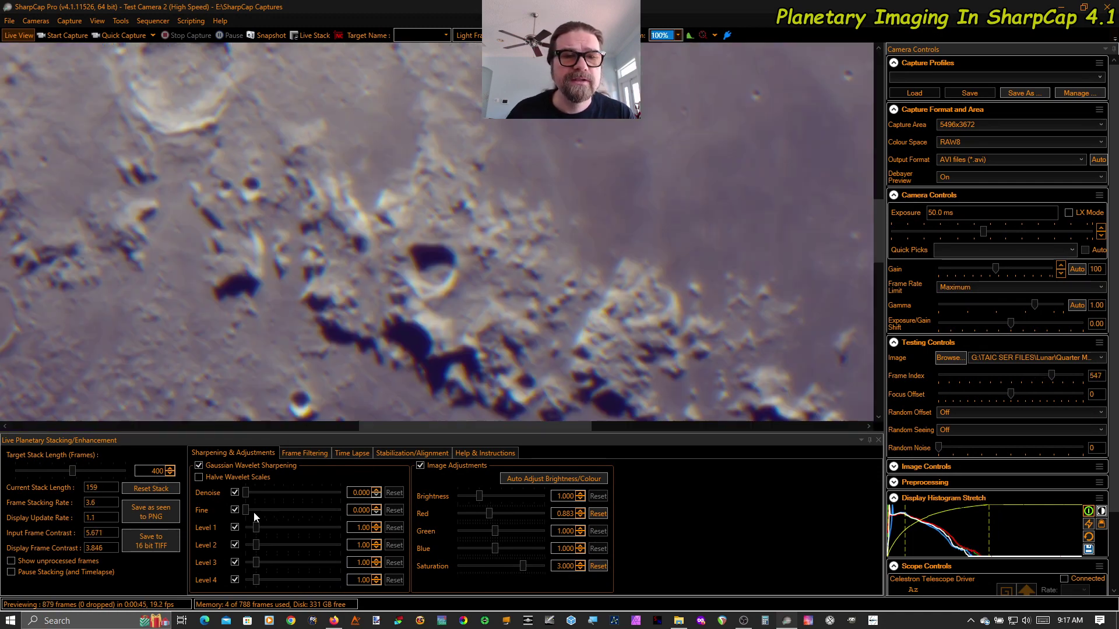
pyautogui.moveTo(878, 251); pyautogui.dragTo(886, 277)
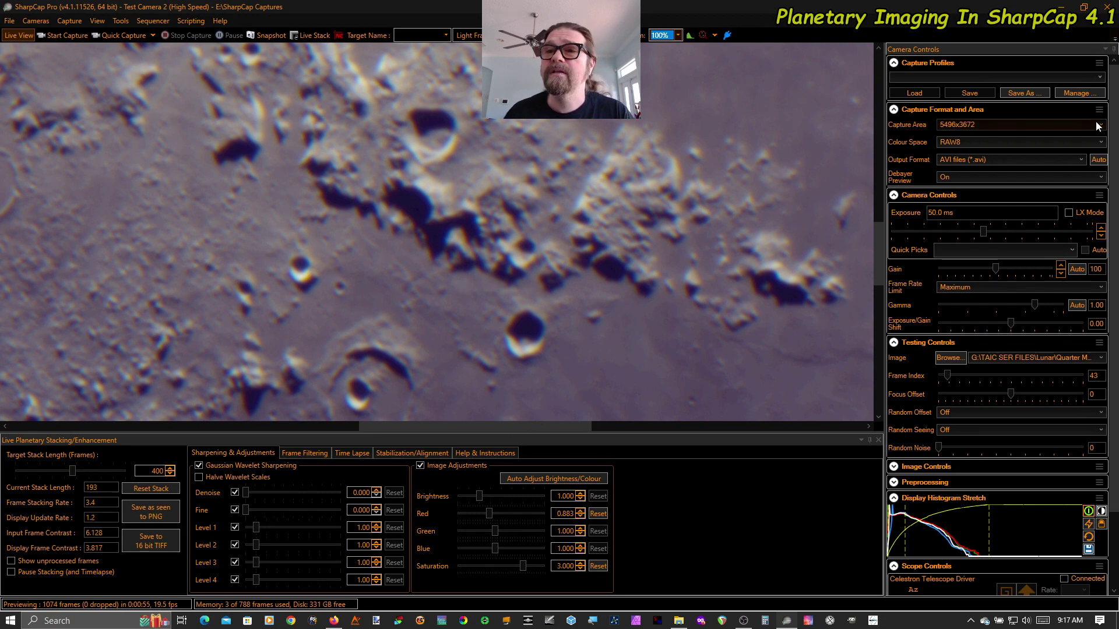
# Crop the capture to 800x800 and raise Fine wavelet sharpening to about 0.899
pyautogui.click(1026, 125)
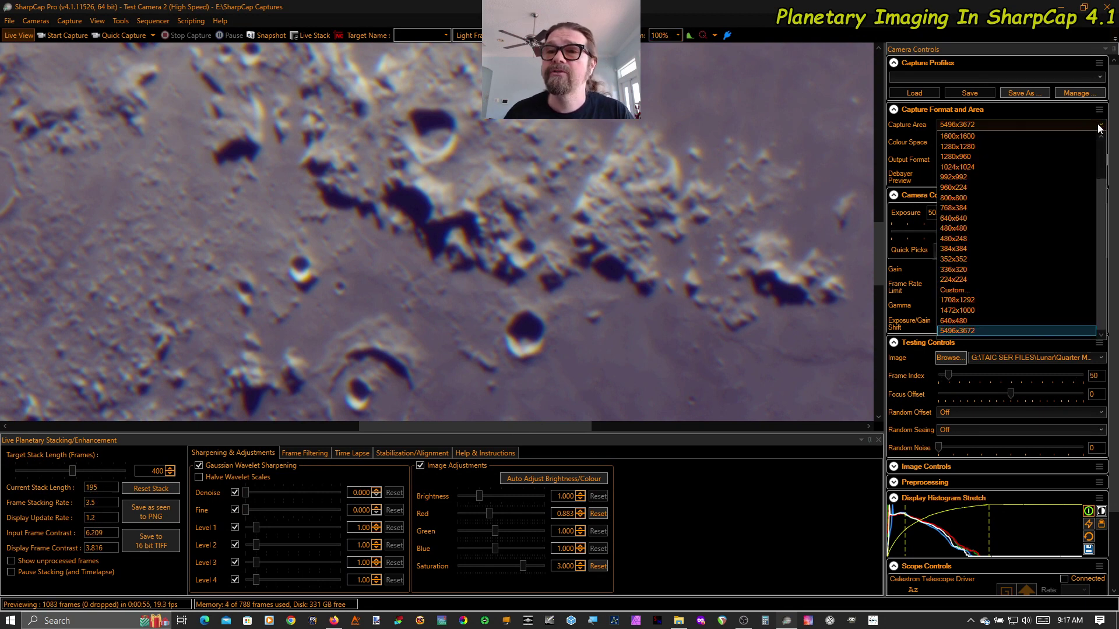
pyautogui.click(977, 197)
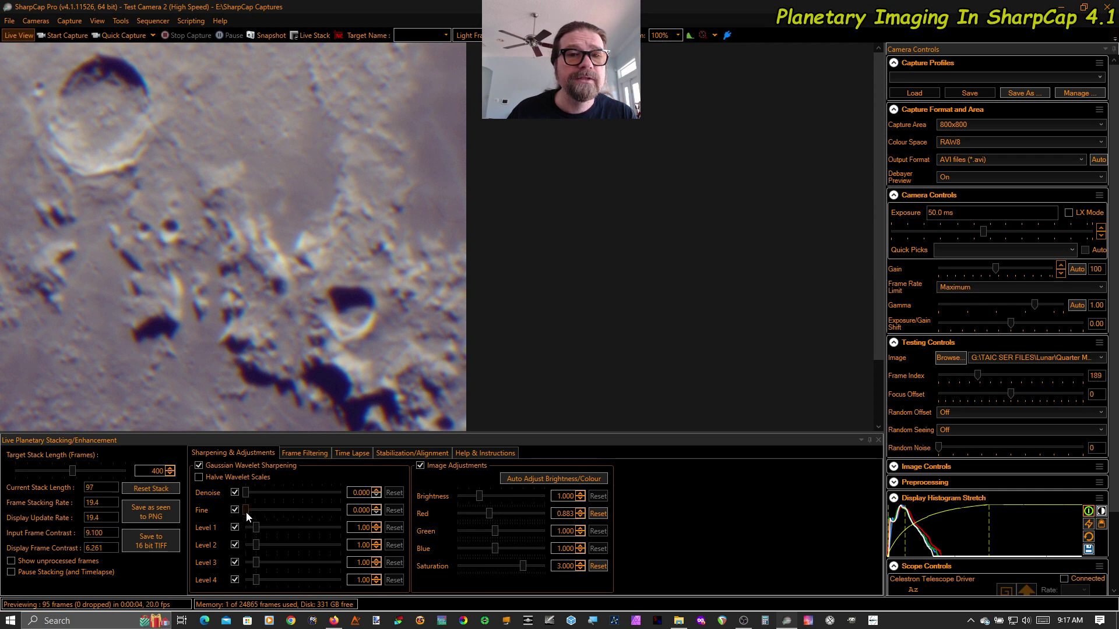
pyautogui.moveTo(246, 511); pyautogui.dragTo(332, 517)
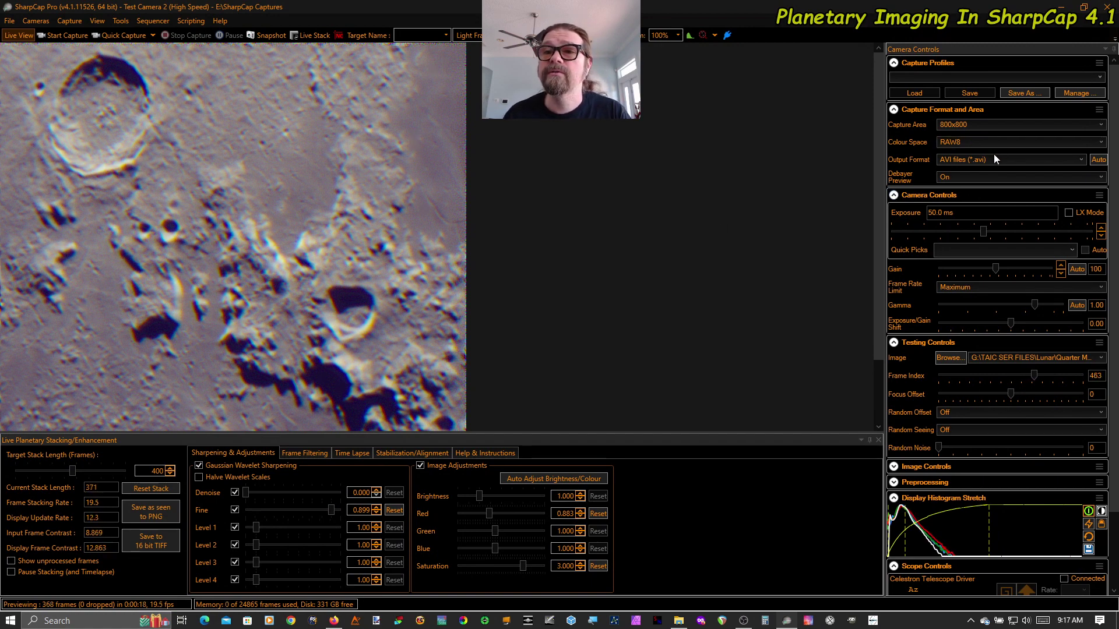
# Restore the 5496x3672 capture area, switch zoom to Auto, then back to 100%
pyautogui.click(997, 126)
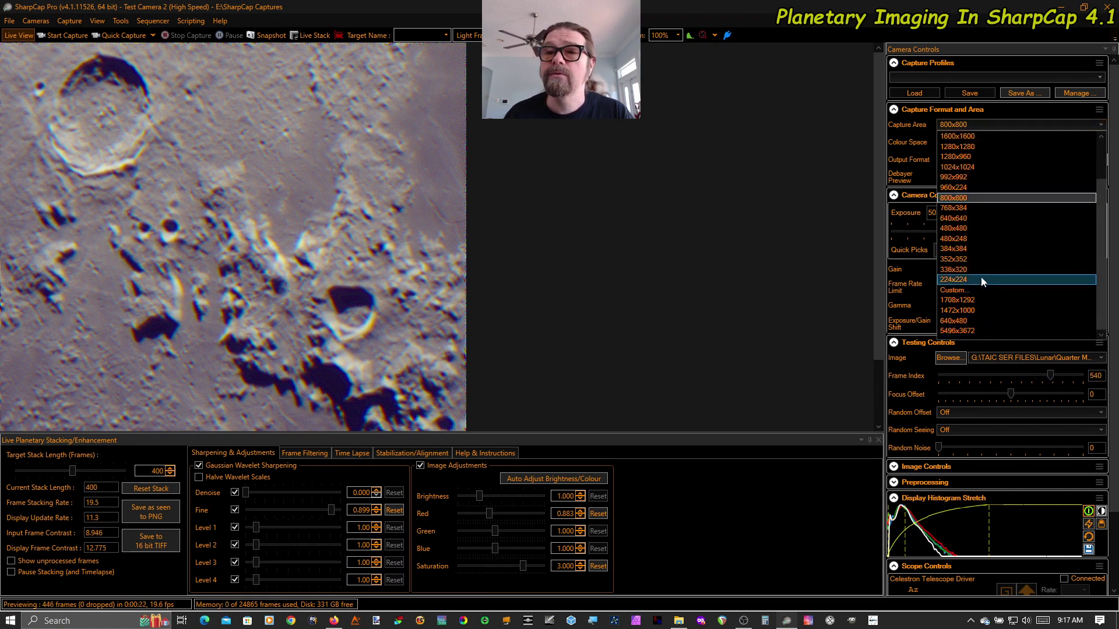
pyautogui.click(973, 331)
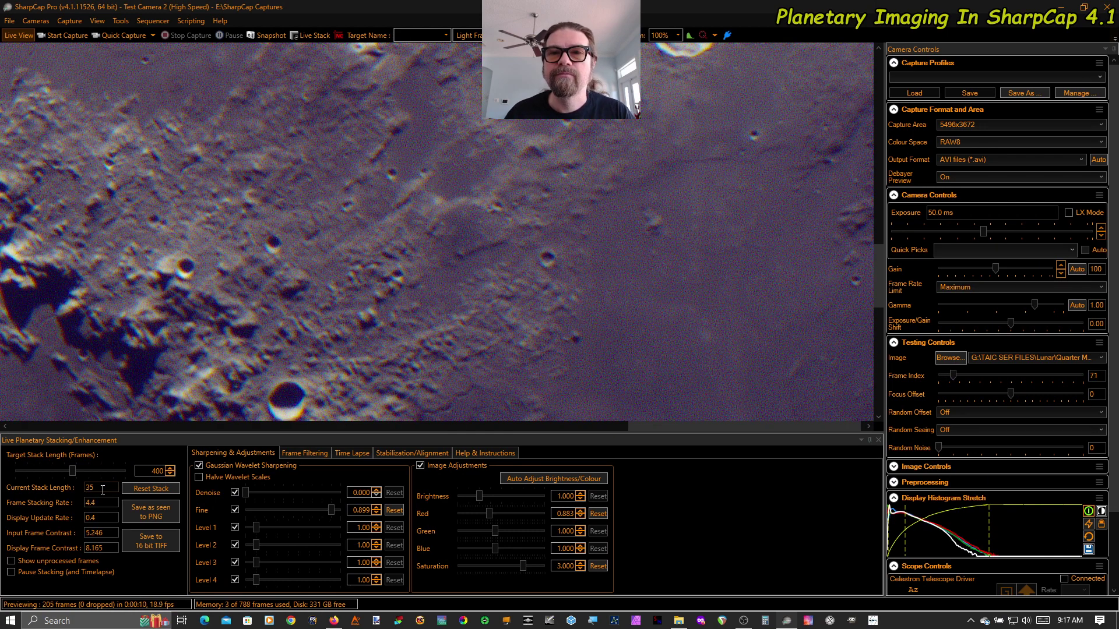
pyautogui.click(676, 35)
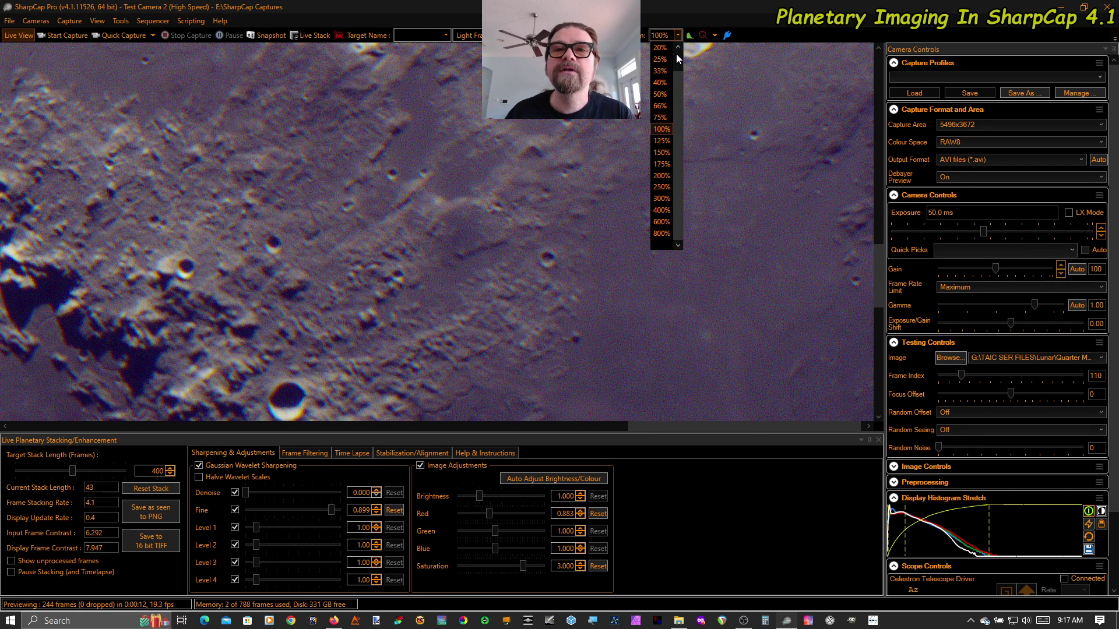
pyautogui.scroll(1, 668, 51)
pyautogui.click(663, 48)
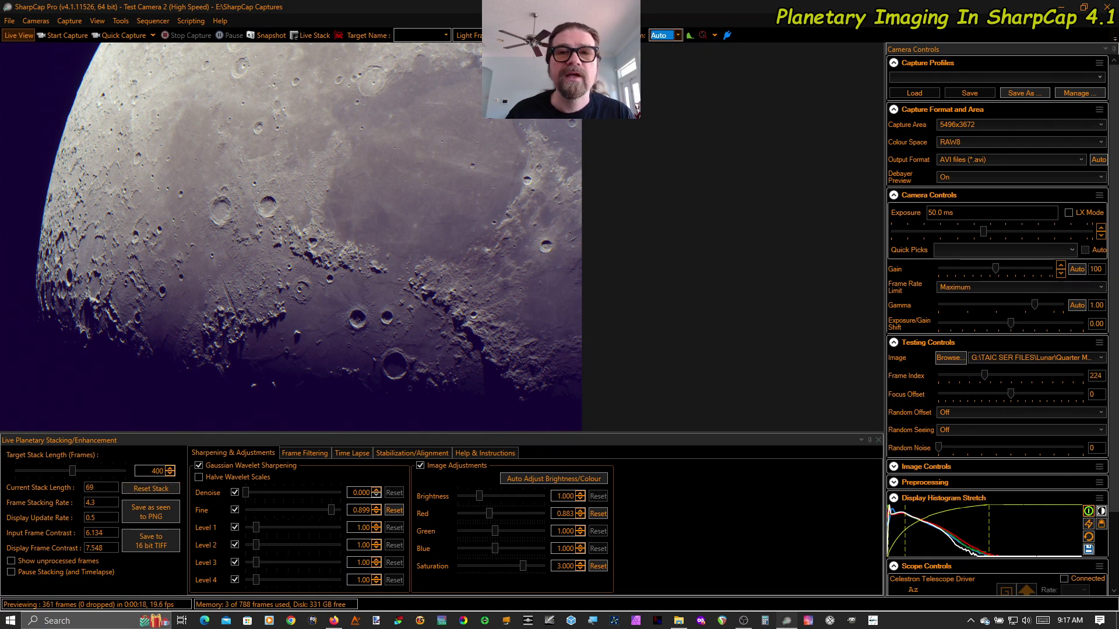
pyautogui.click(678, 36)
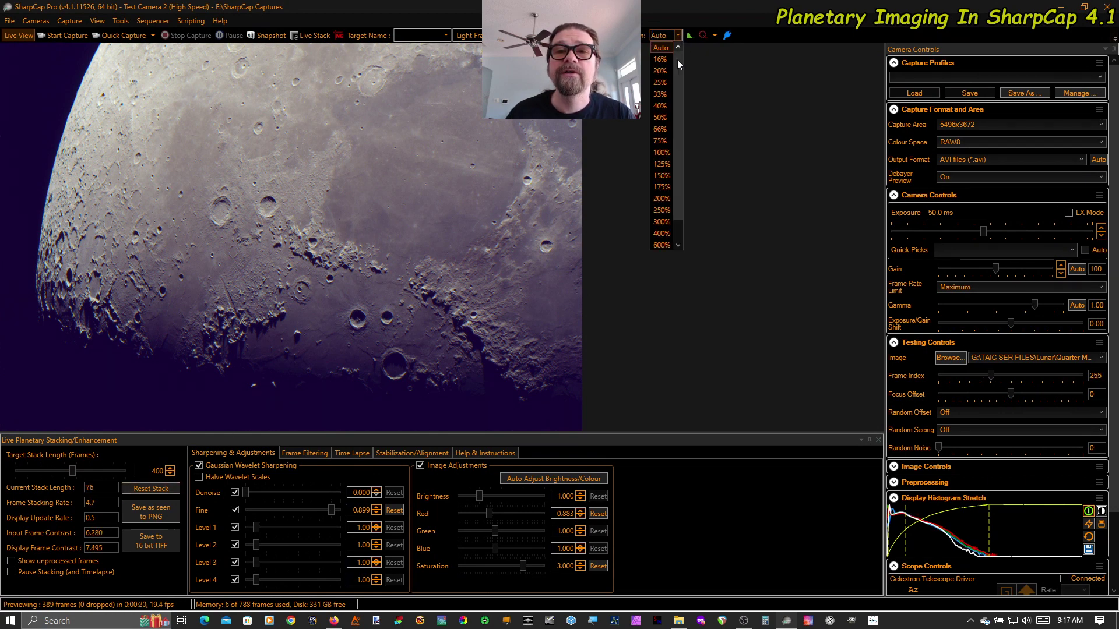
pyautogui.press('Escape')
pyautogui.click(664, 148)
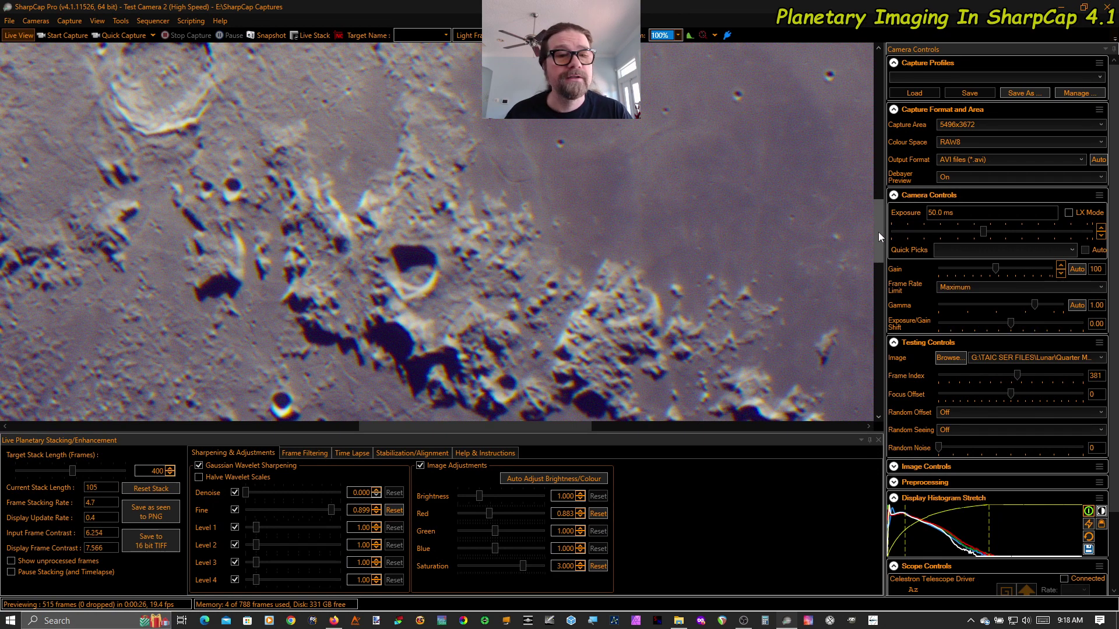
# Pan the 100% view across the sharpened lunar terrain, keeping the zoom at 100%
pyautogui.moveTo(879, 232); pyautogui.dragTo(875, 300)
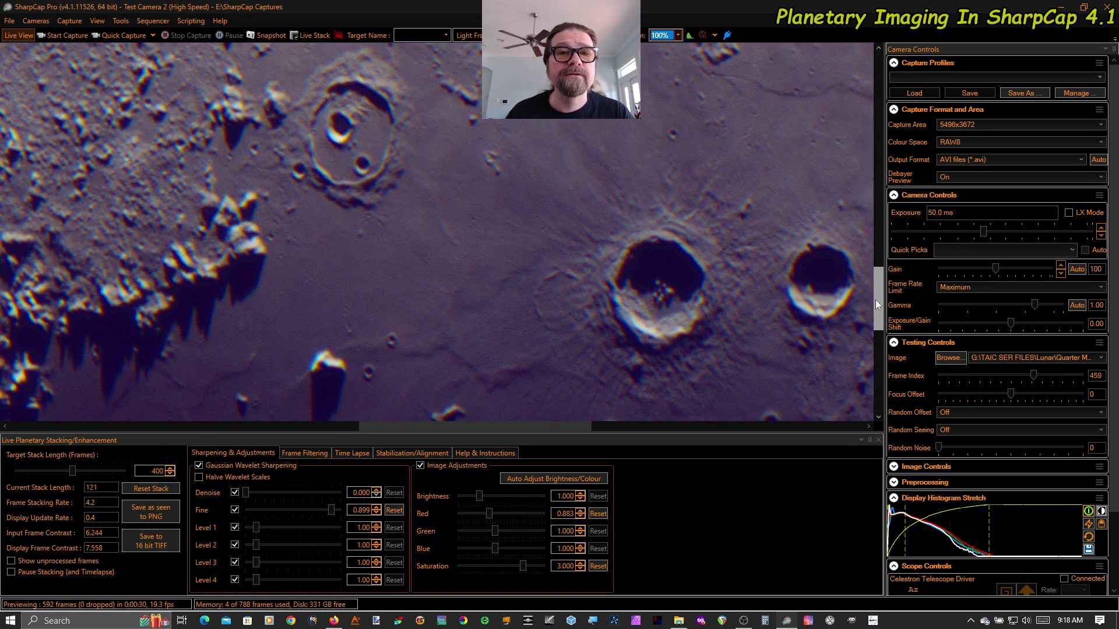
pyautogui.moveTo(444, 426); pyautogui.dragTo(594, 446)
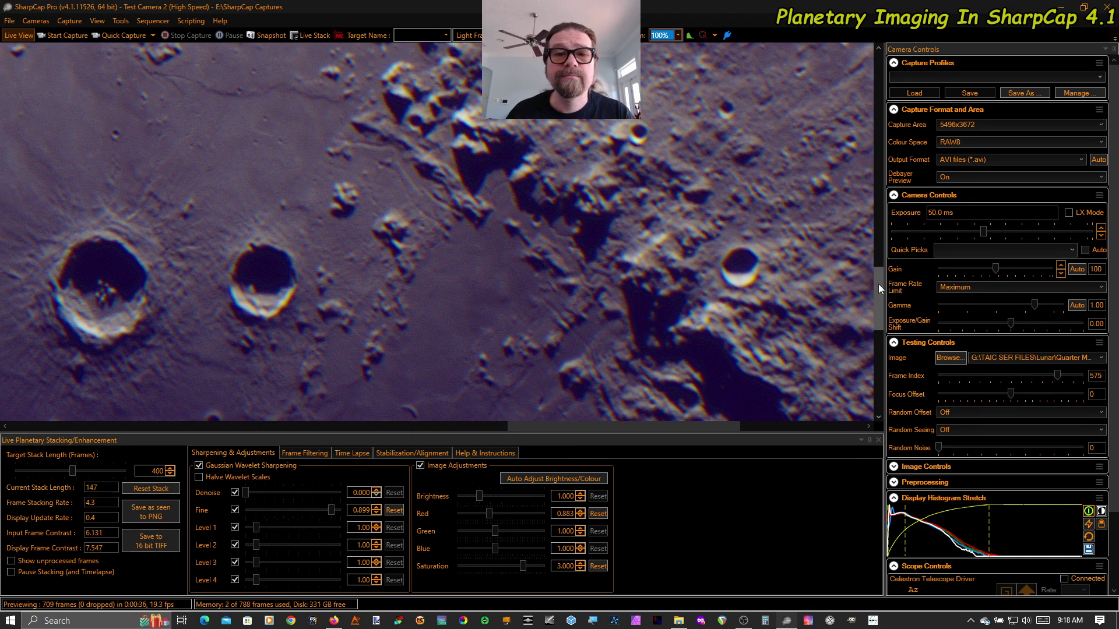
pyautogui.moveTo(878, 284); pyautogui.dragTo(886, 244)
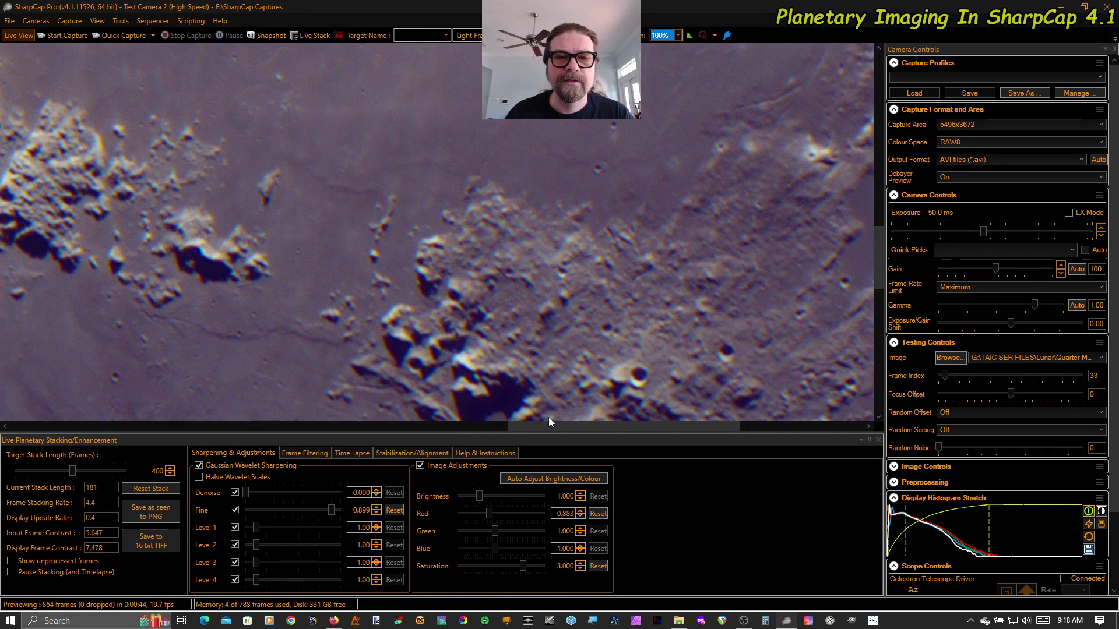
pyautogui.moveTo(553, 426); pyautogui.dragTo(284, 411)
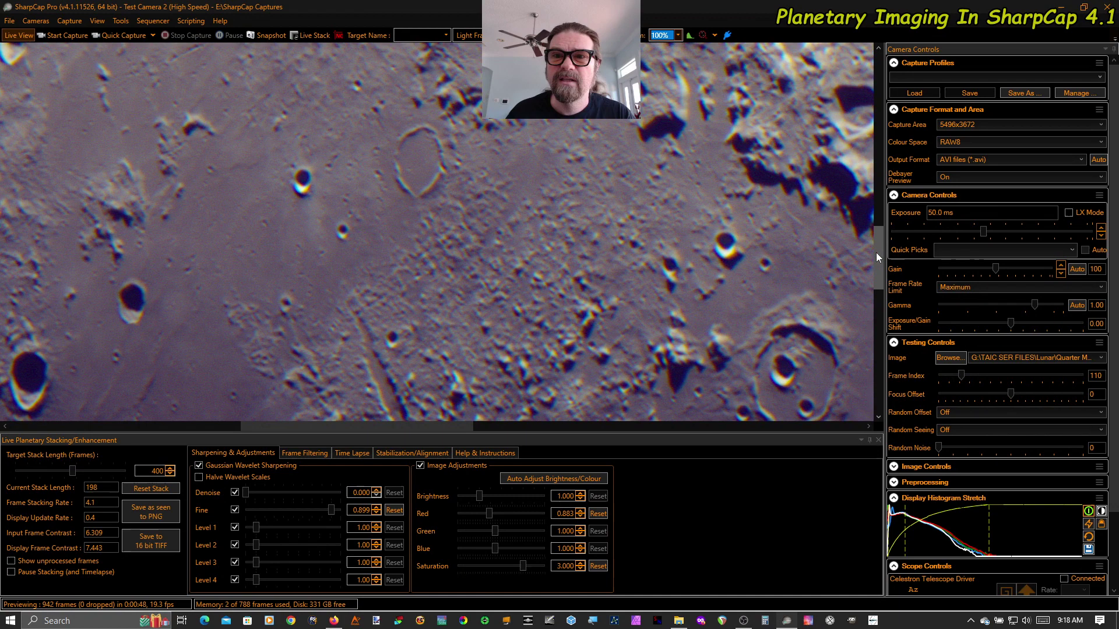
pyautogui.moveTo(876, 254); pyautogui.dragTo(878, 283)
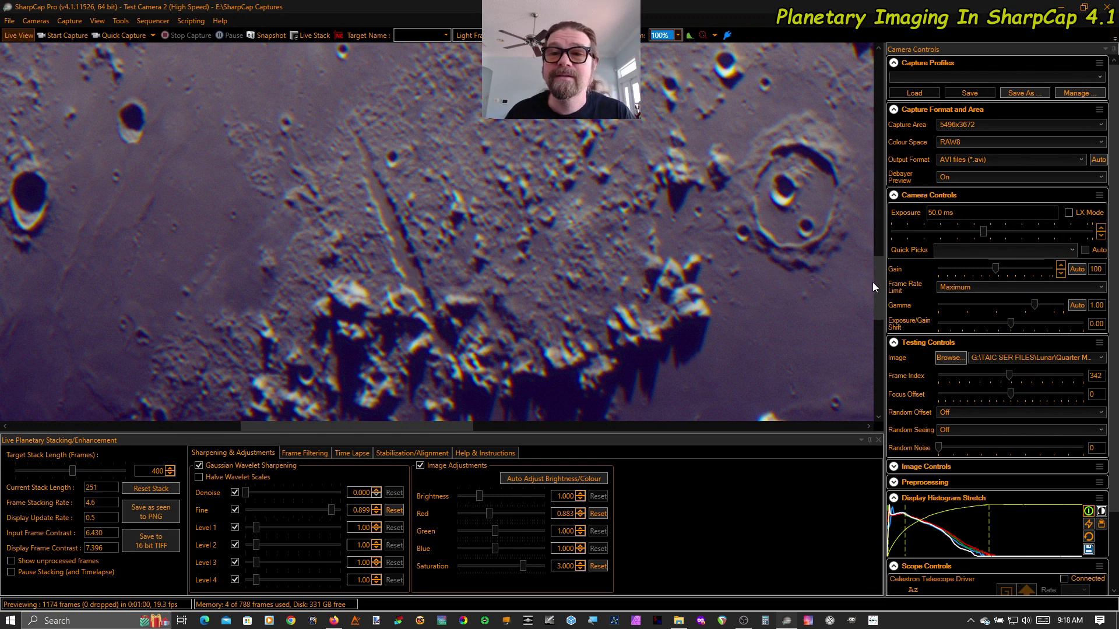
pyautogui.moveTo(879, 282); pyautogui.dragTo(874, 130)
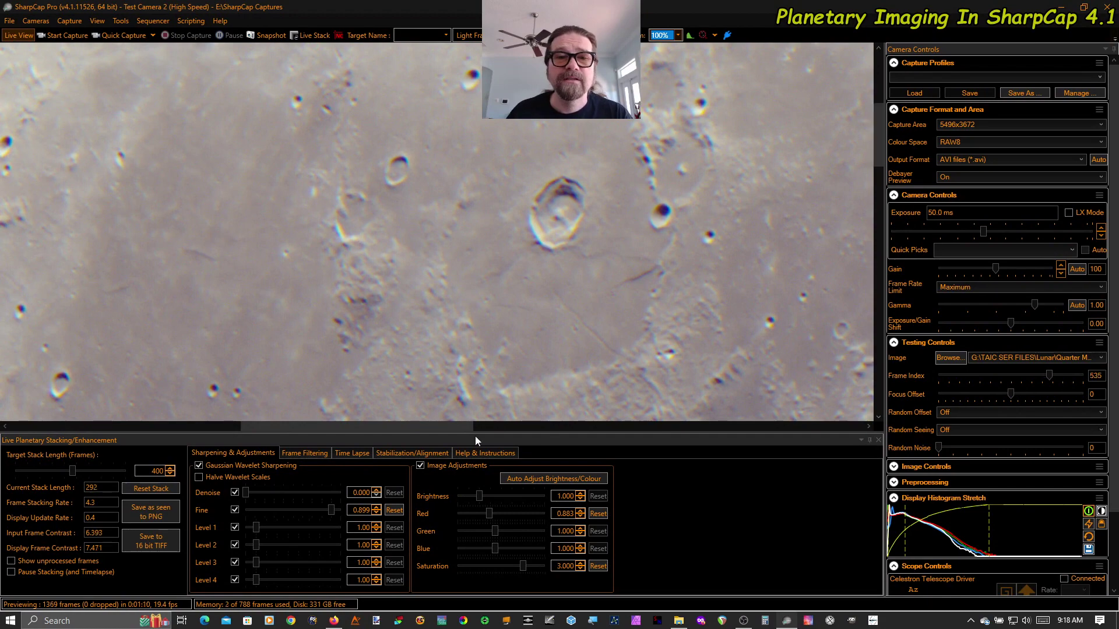
pyautogui.moveTo(445, 427); pyautogui.dragTo(578, 447)
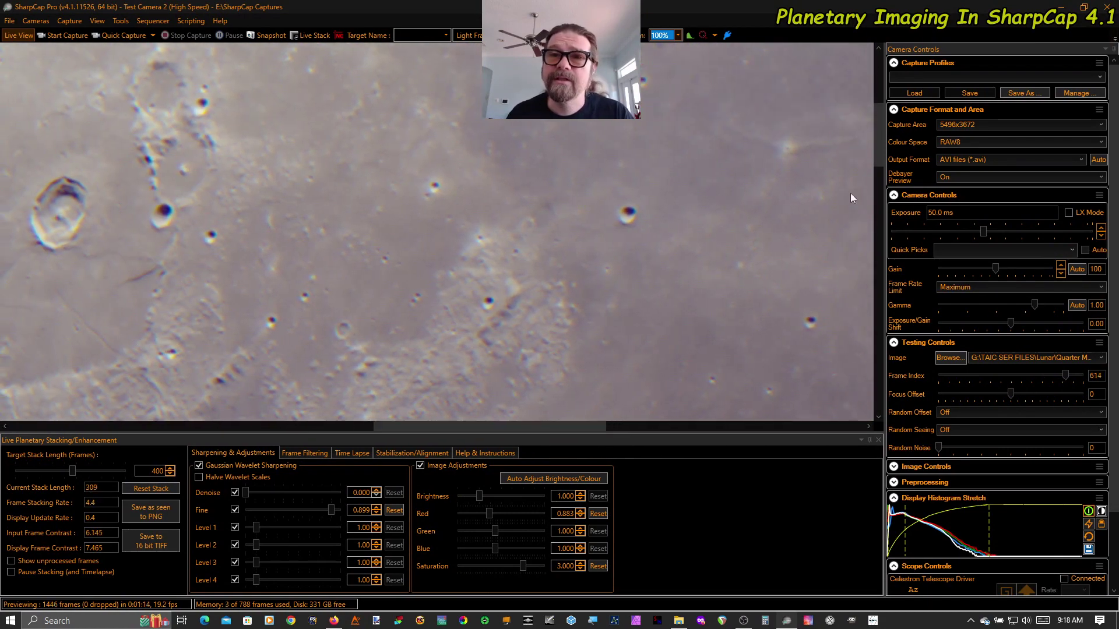
pyautogui.moveTo(877, 131); pyautogui.dragTo(865, 246)
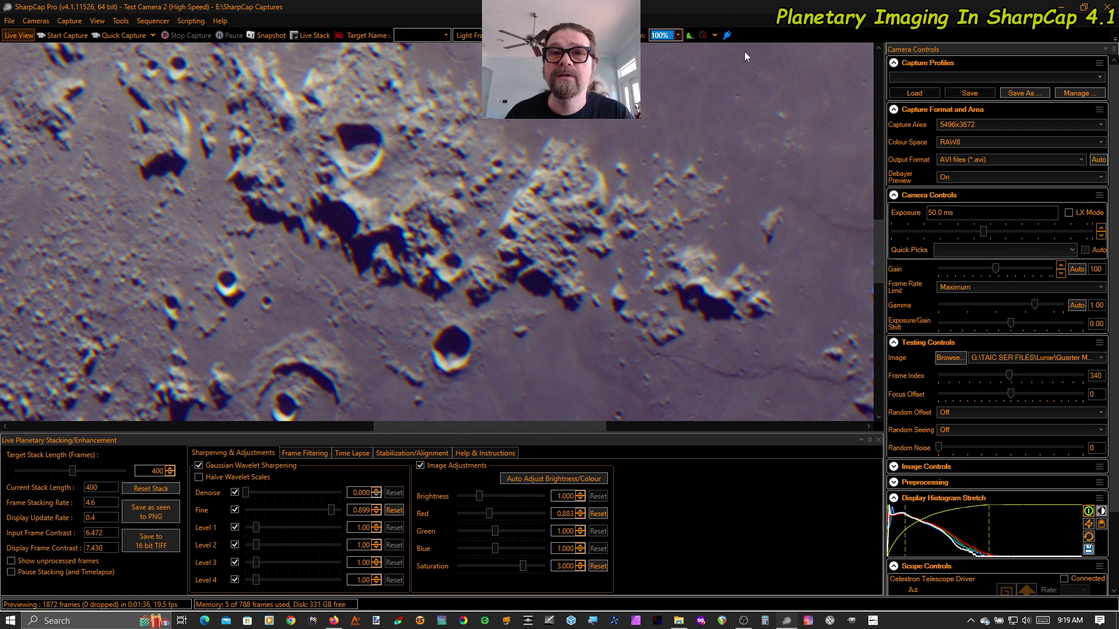
pyautogui.click(677, 35)
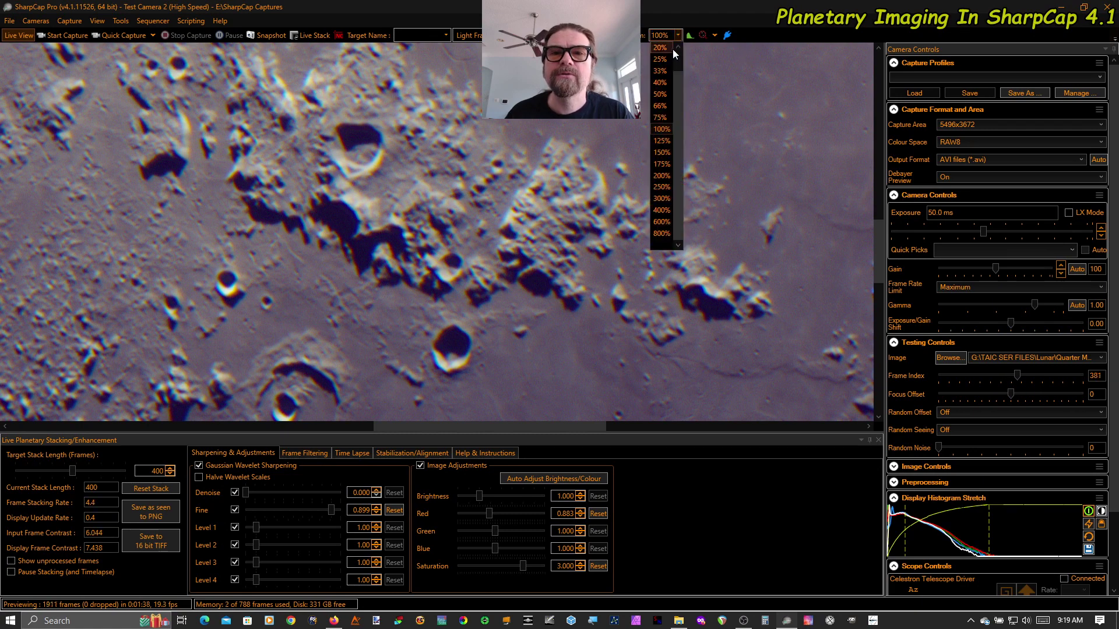
pyautogui.click(660, 48)
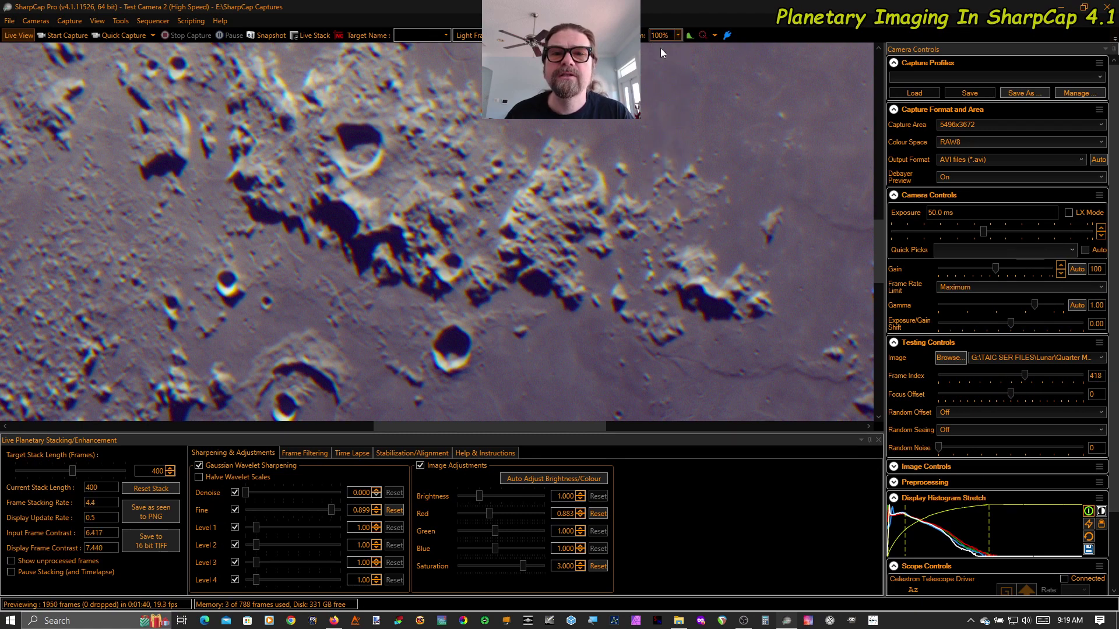